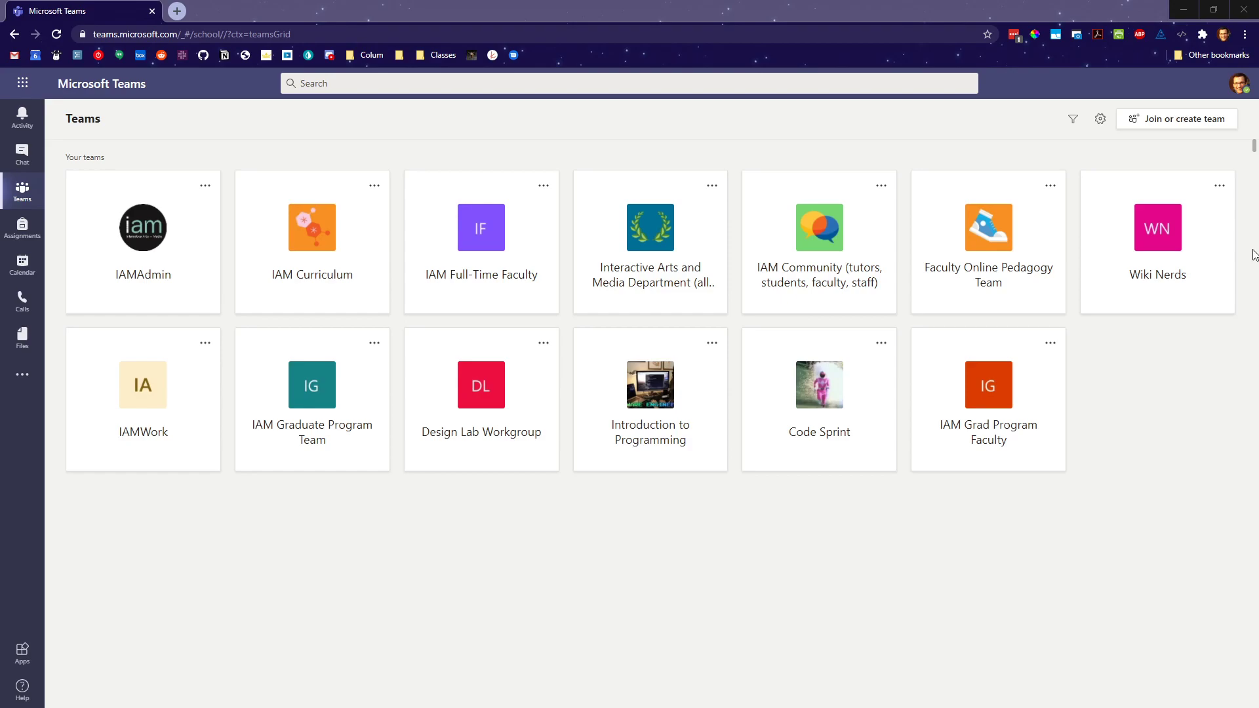
Look over the web version's address and window, then close the browser and return to the desktop version
double_click(842, 5)
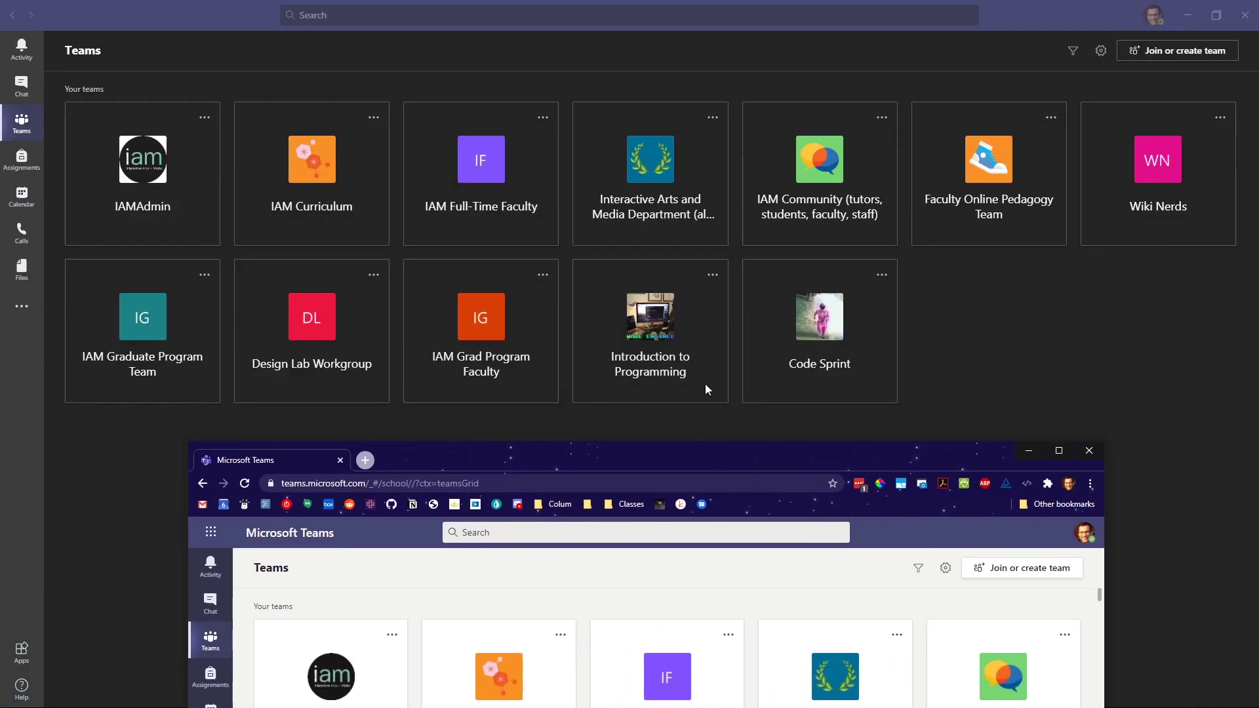
double_click(751, 457)
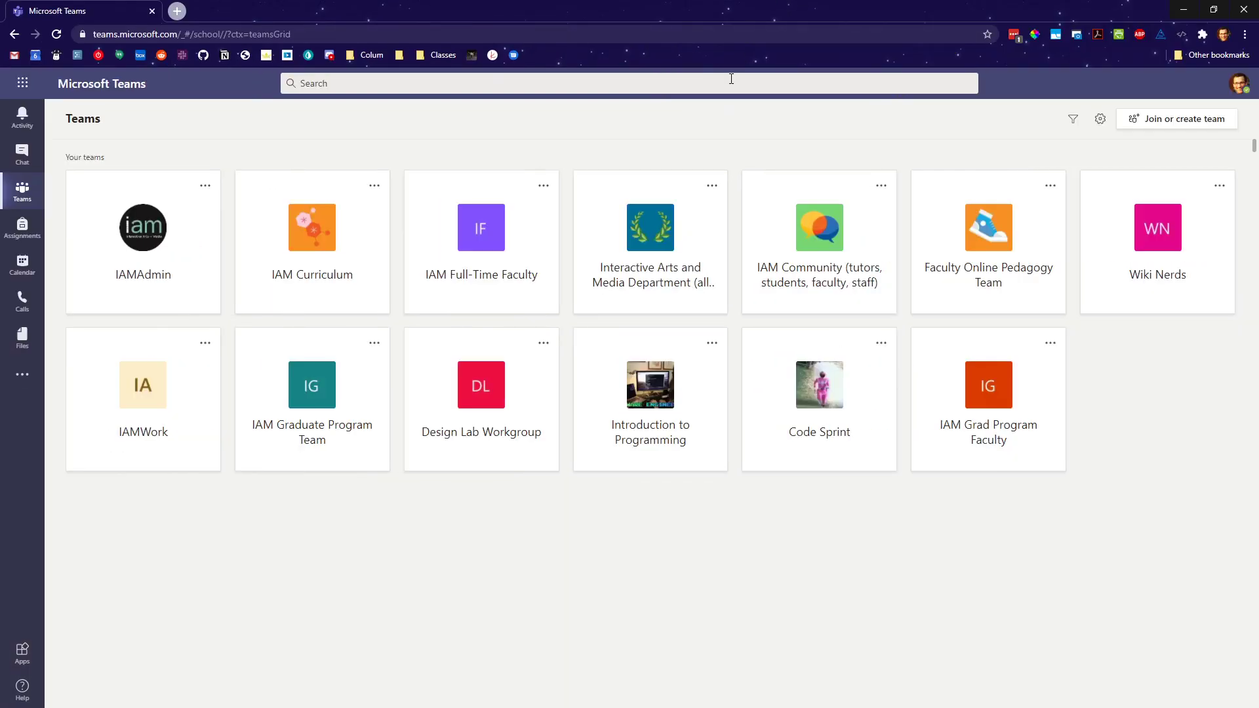
drag(181, 34, 82, 37)
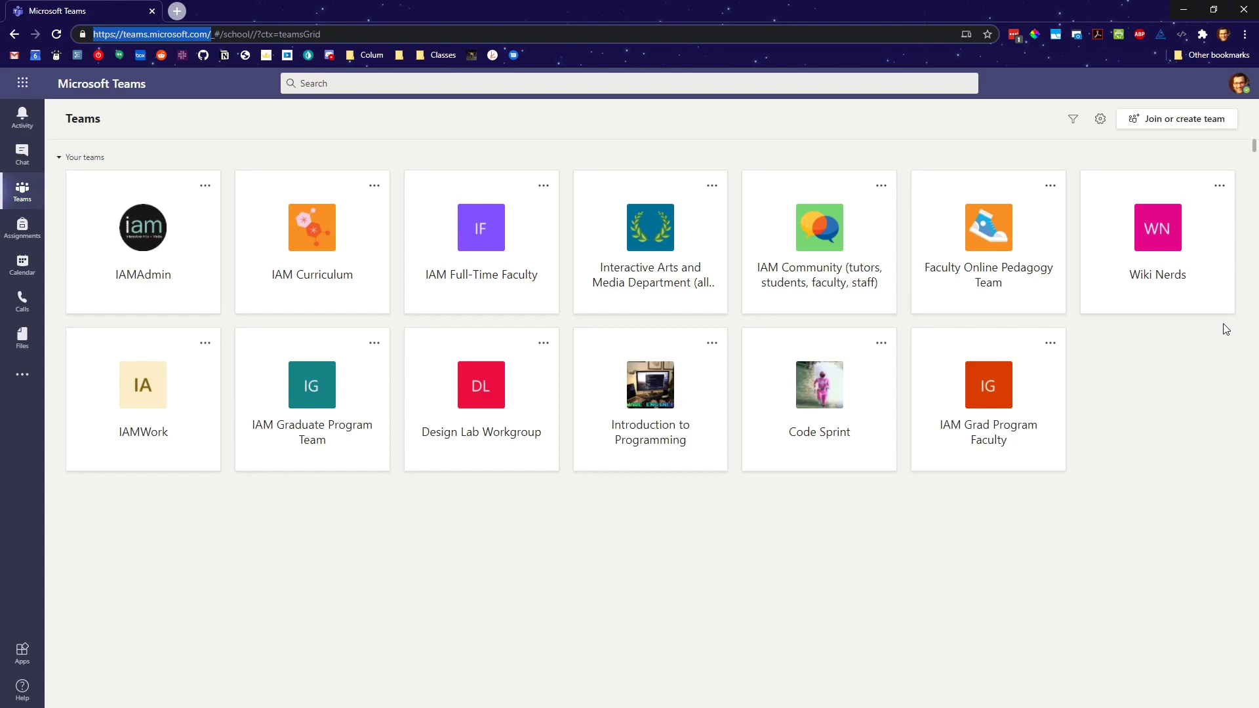
click(1213, 9)
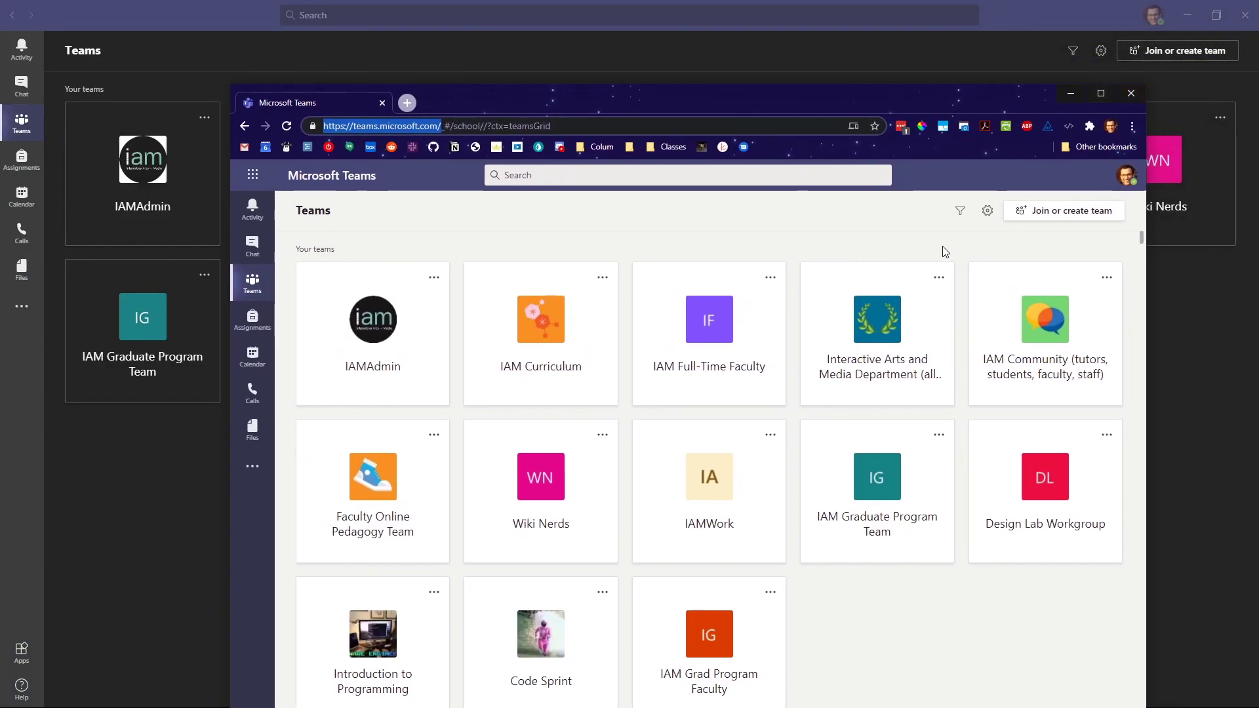
click(1132, 95)
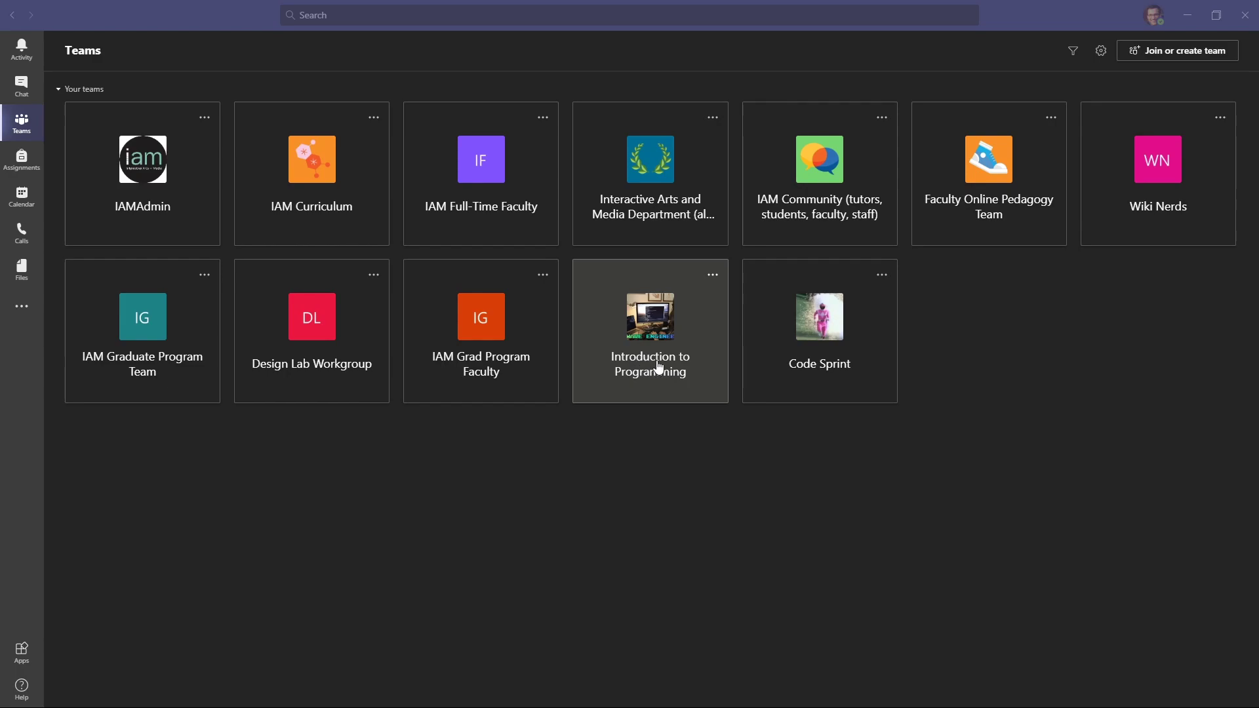
Open the Introduction to Programming team and view its Class Meetings and Help channels
click(659, 367)
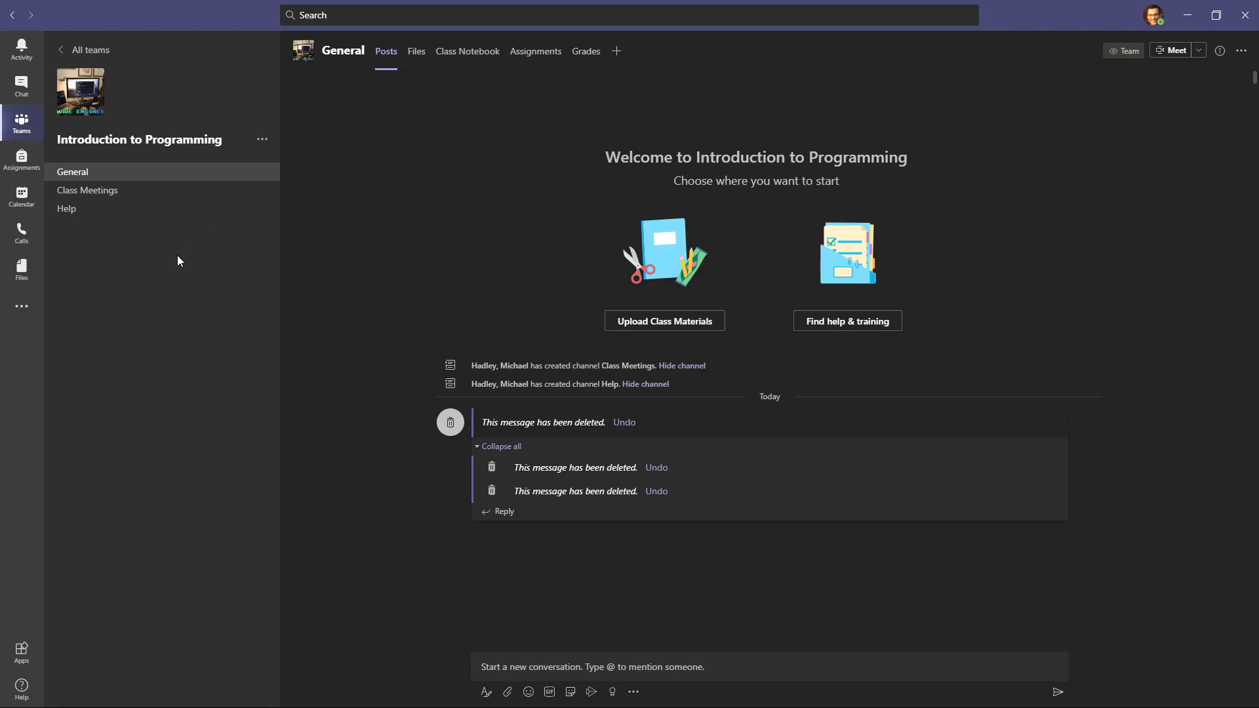
click(183, 194)
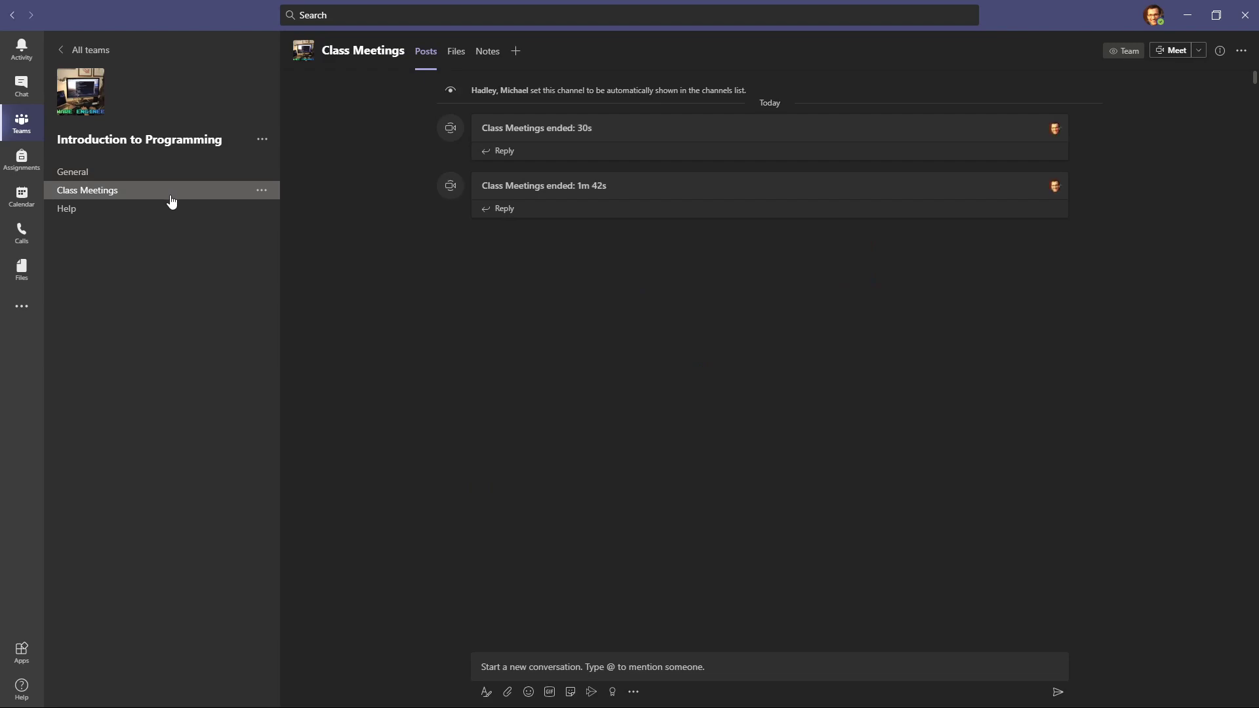
click(90, 208)
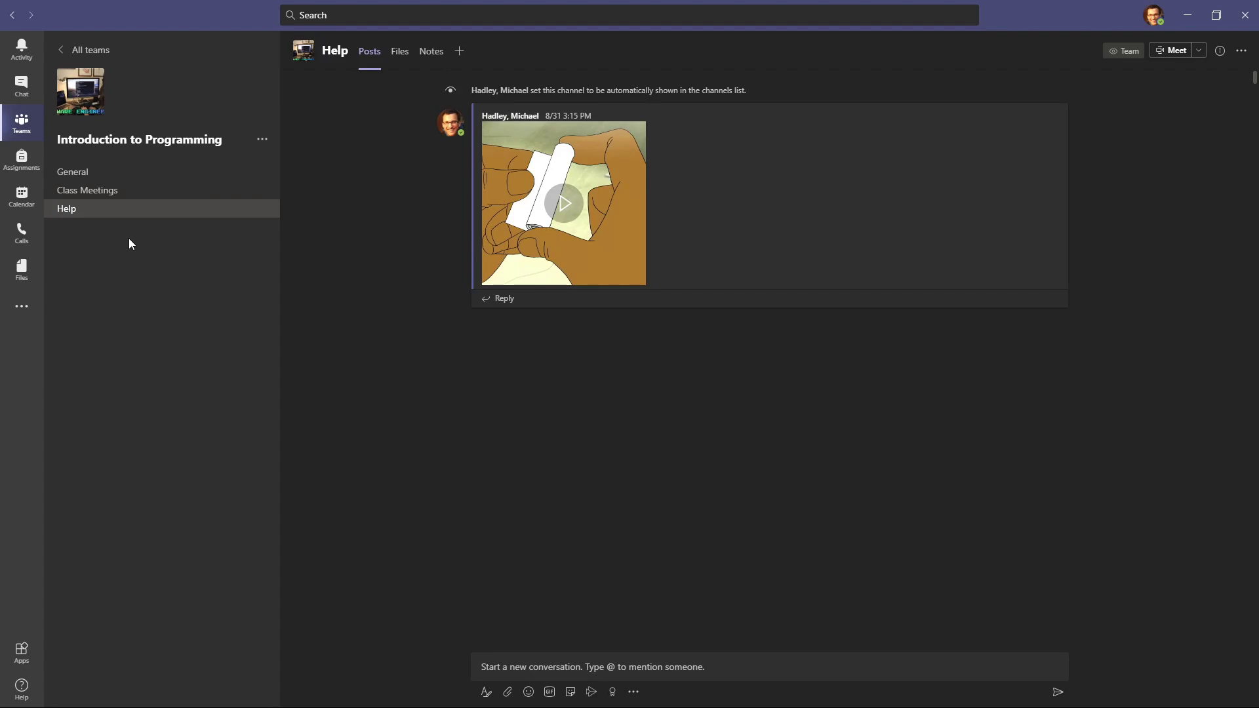
Post the message "Is anybody here?" as a new conversation in the team's General channel
click(72, 174)
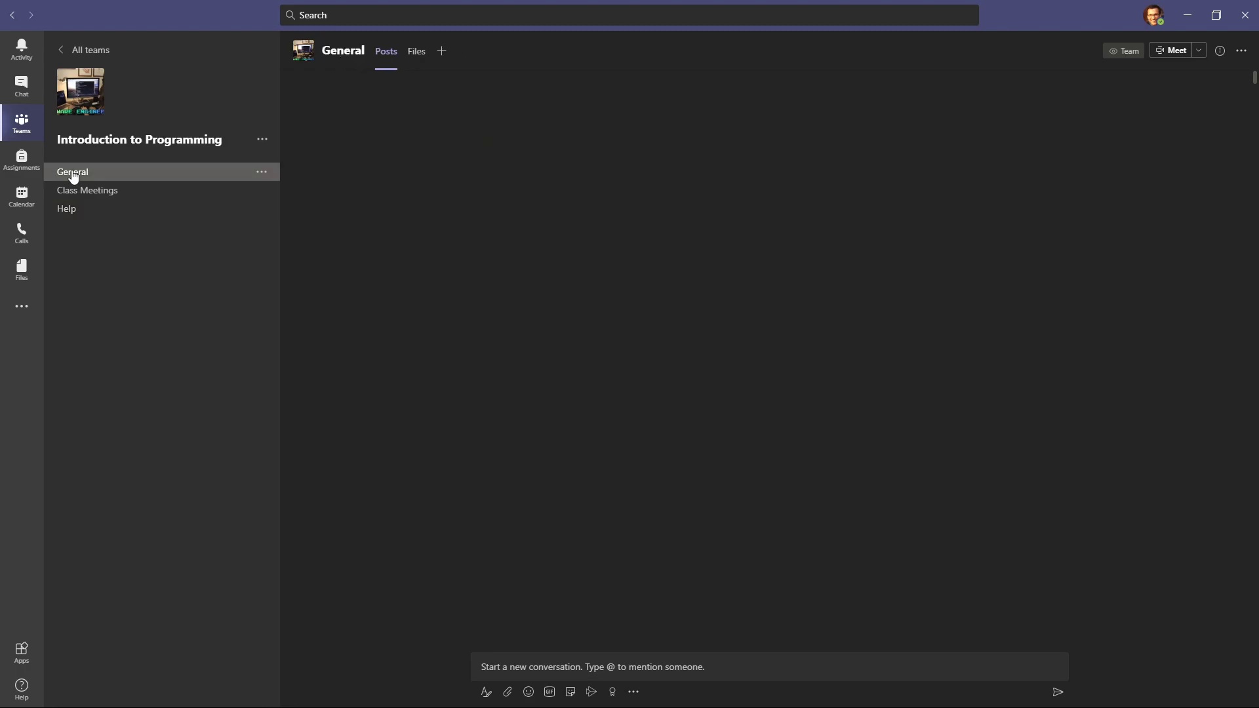
click(697, 659)
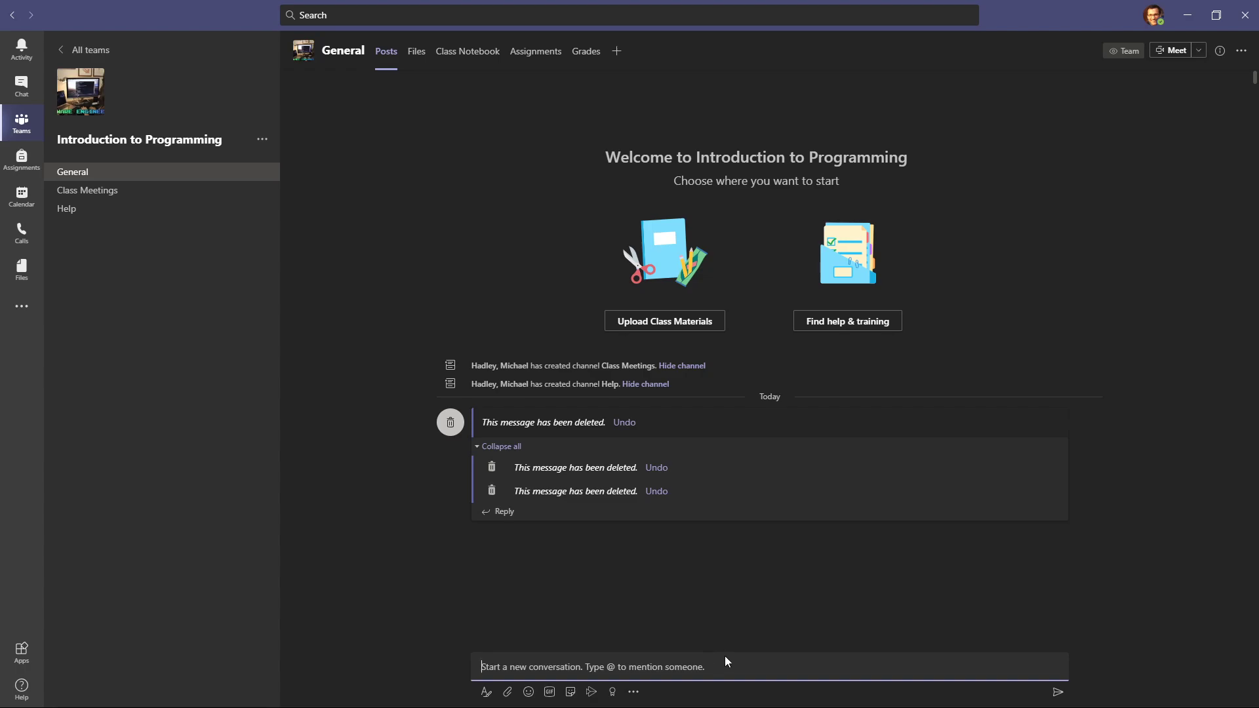
text(Is )
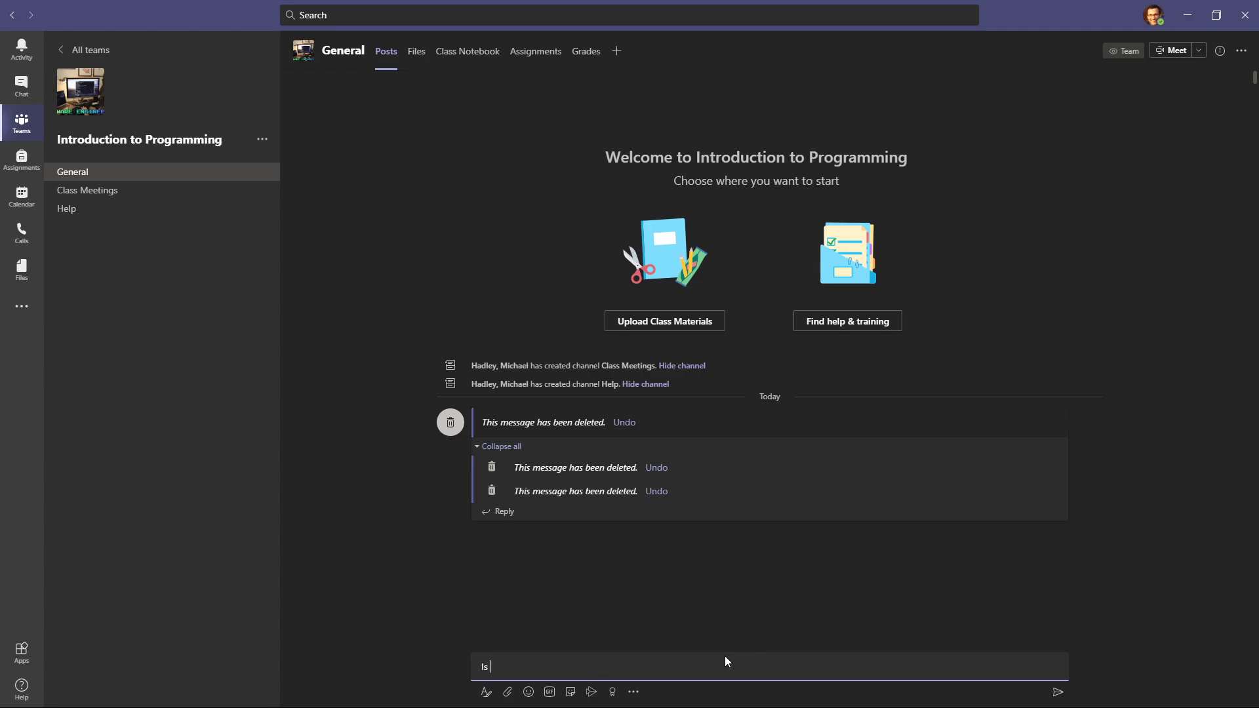
text(anybody here?)
click(1057, 691)
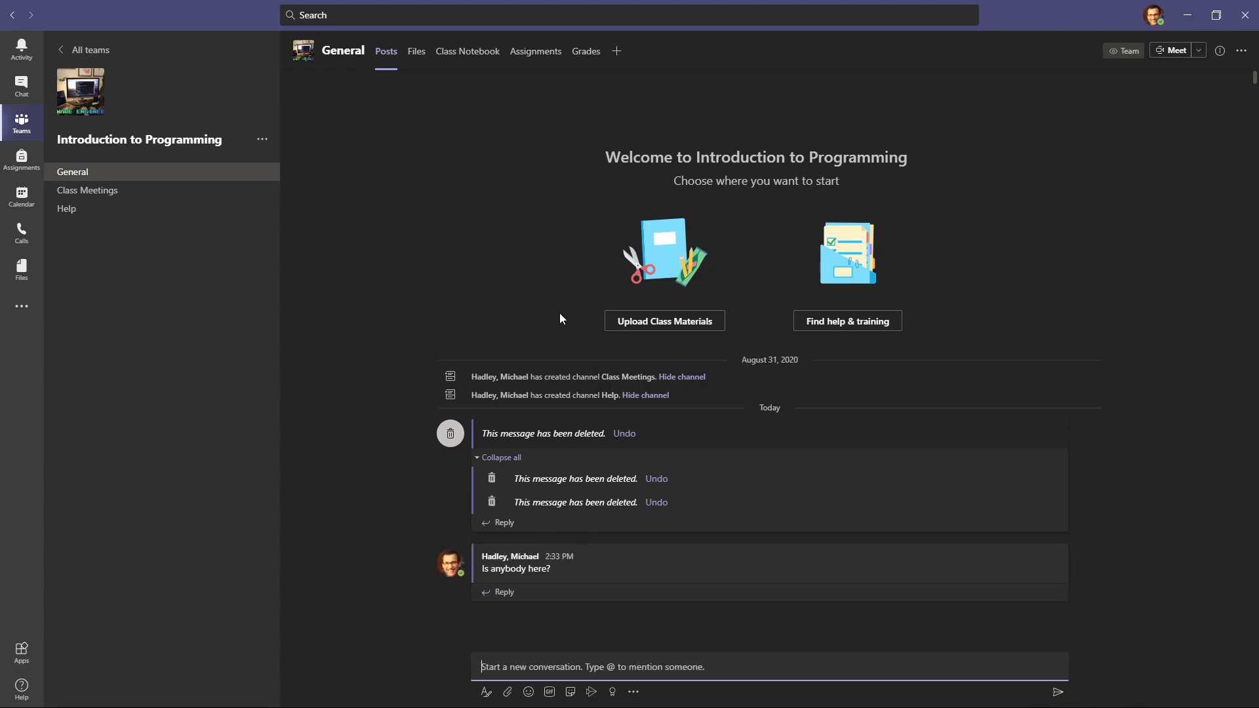
click(164, 198)
click(129, 208)
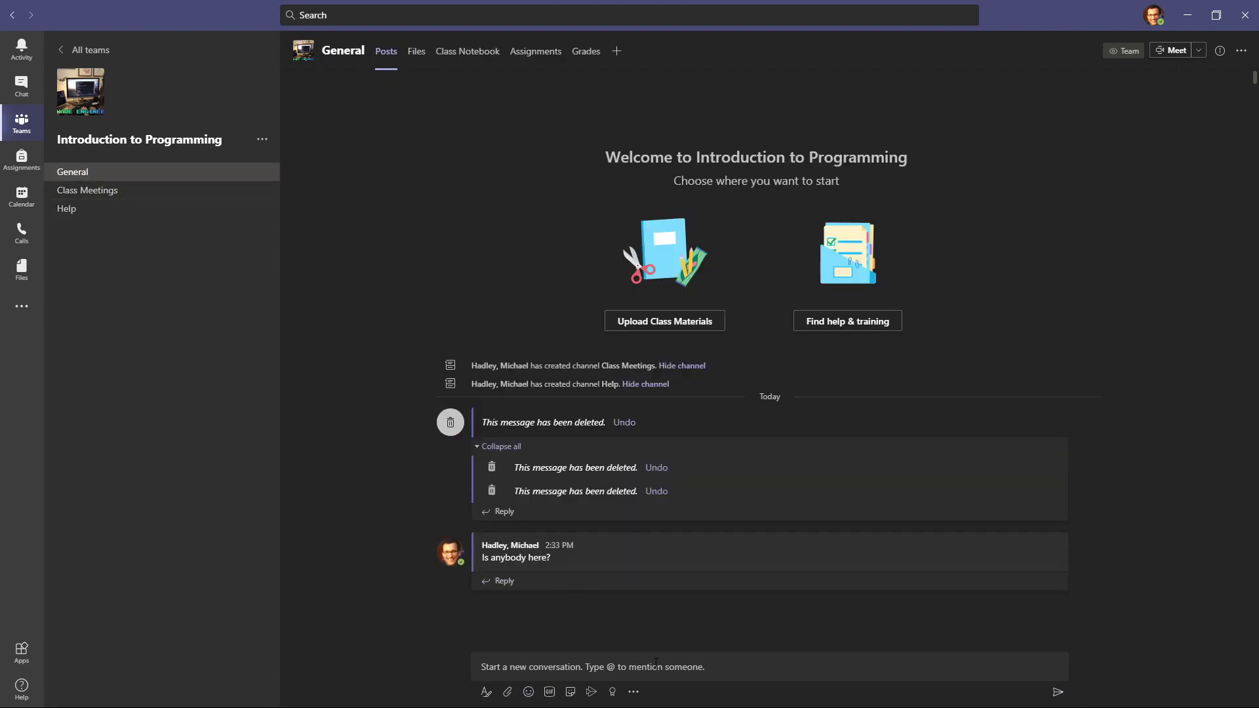
Start a reply to the "Is anybody here?" post and view its formatting, attachment and emoji options
click(573, 581)
click(548, 611)
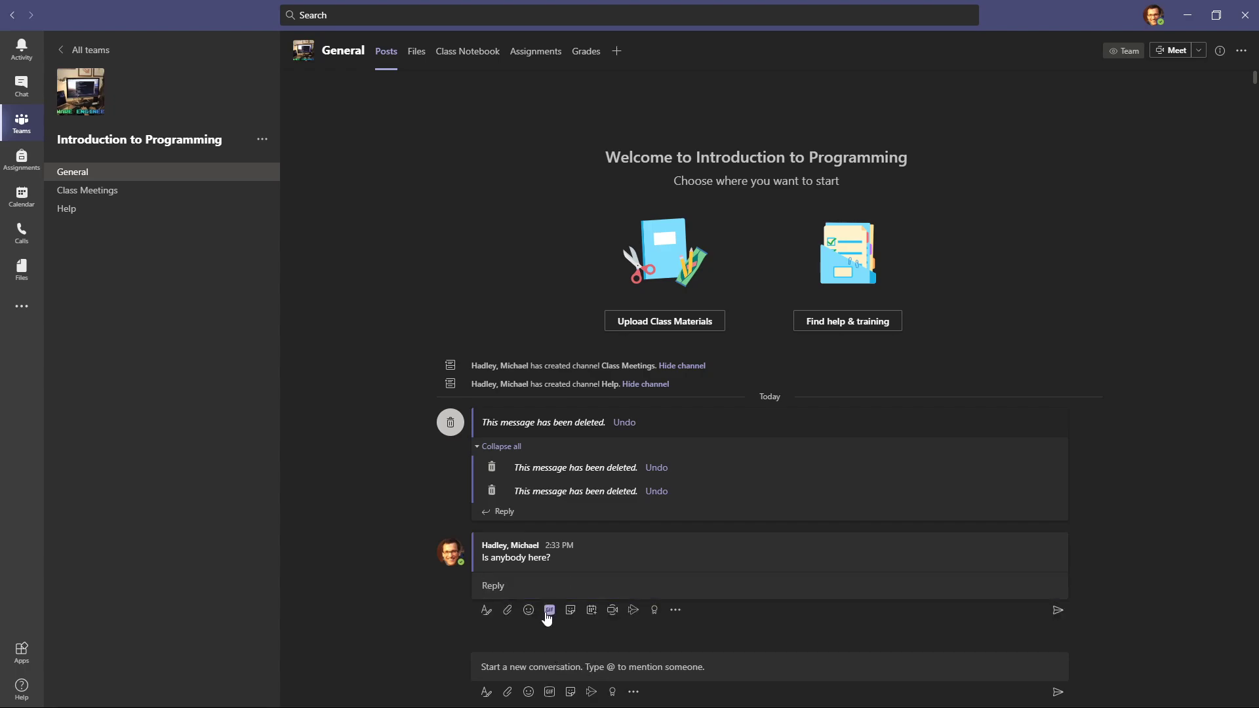
click(485, 612)
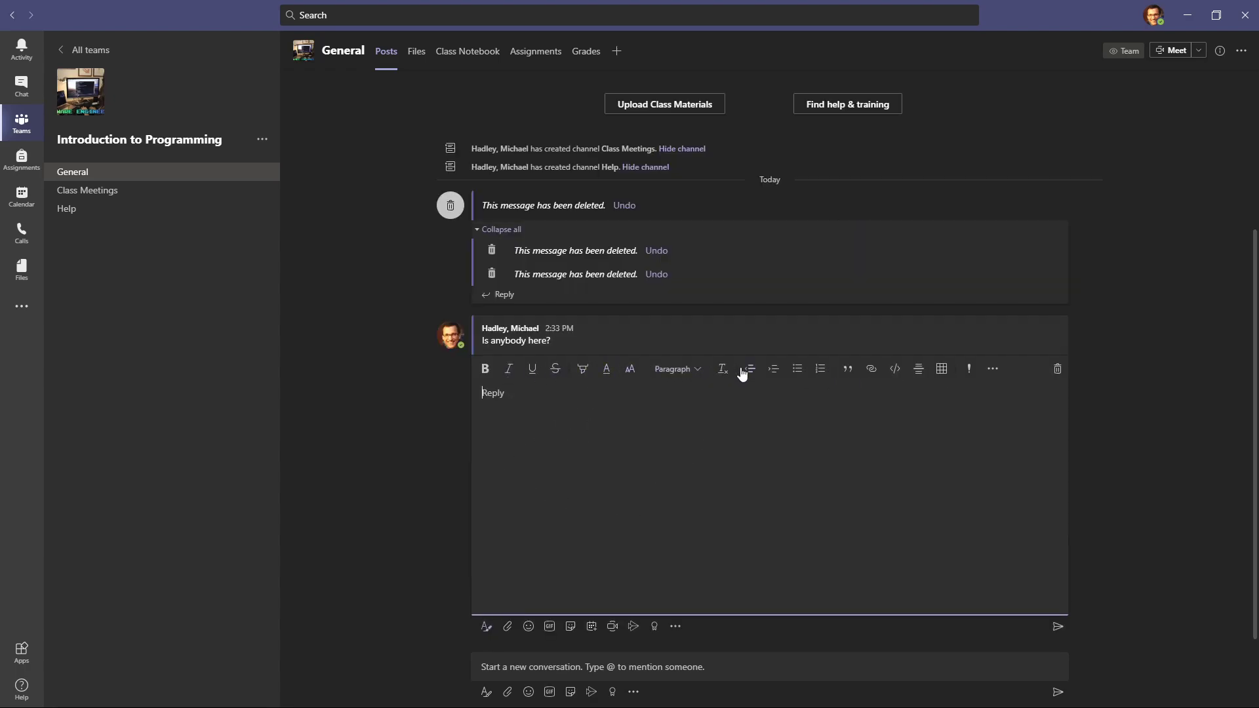
click(506, 631)
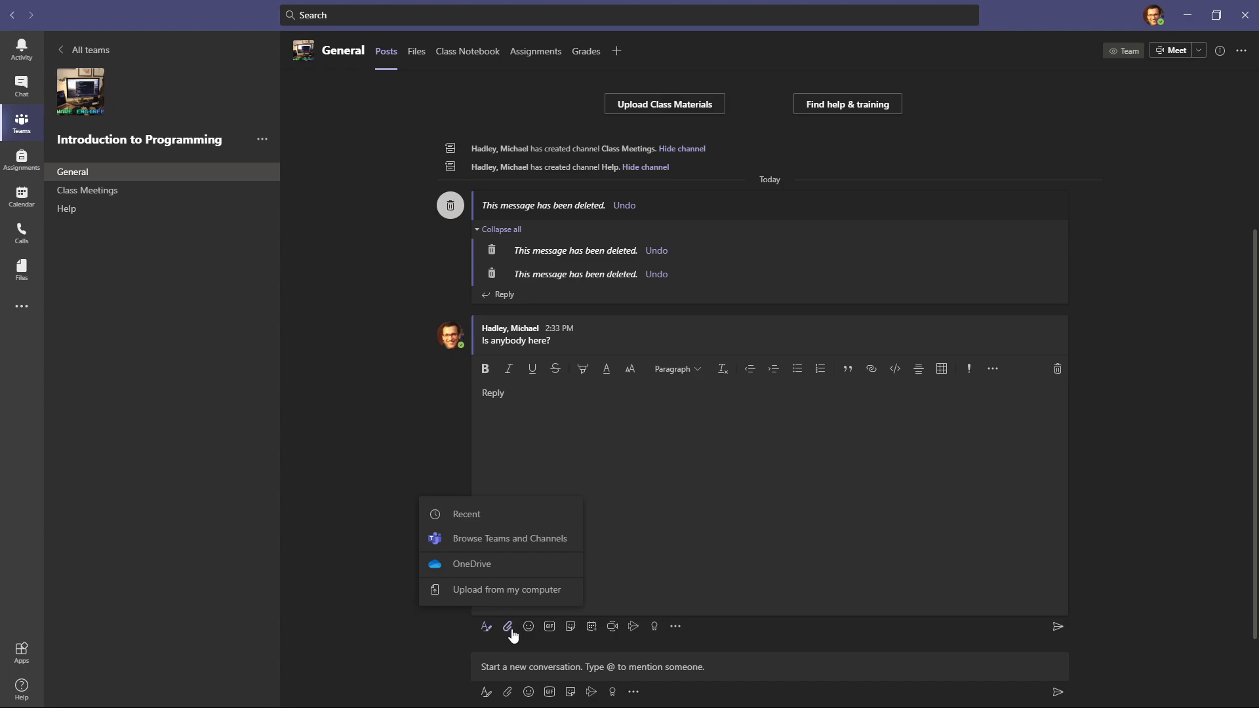
click(527, 628)
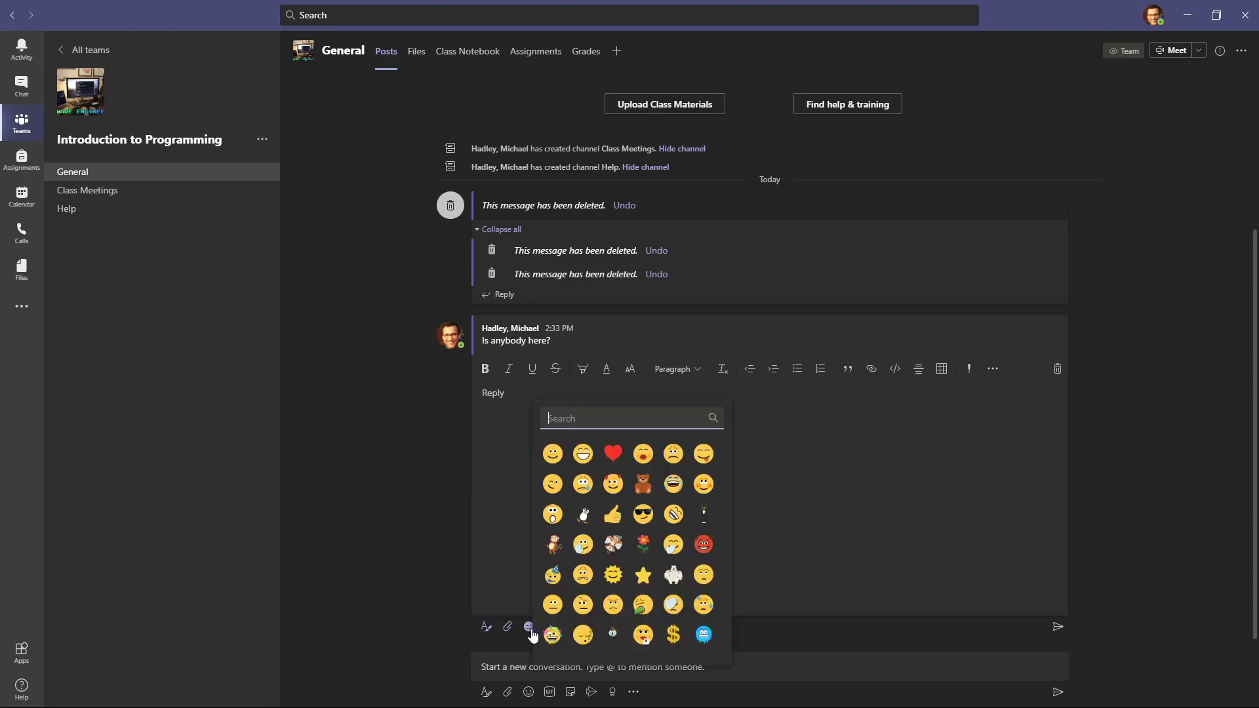
Search the GIFs for "I'm here" and send one as the reply to the "Is anybody here?" post
click(549, 626)
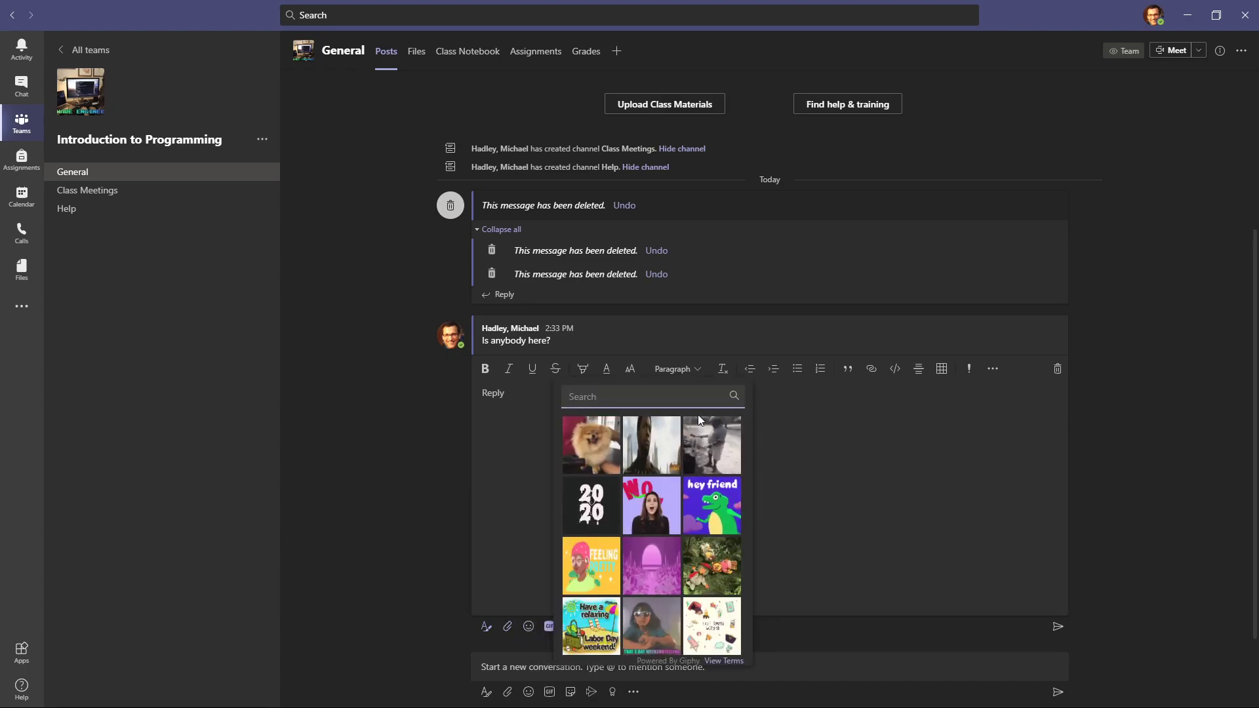
text(I'm here)
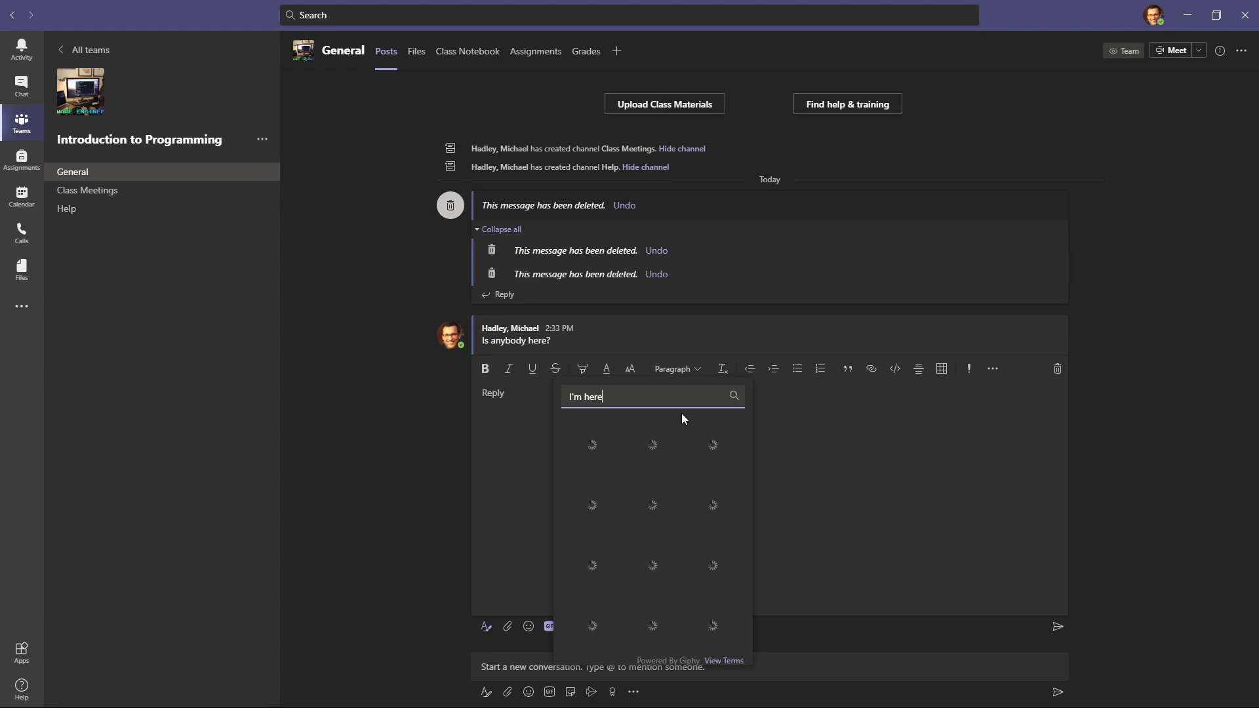
click(714, 469)
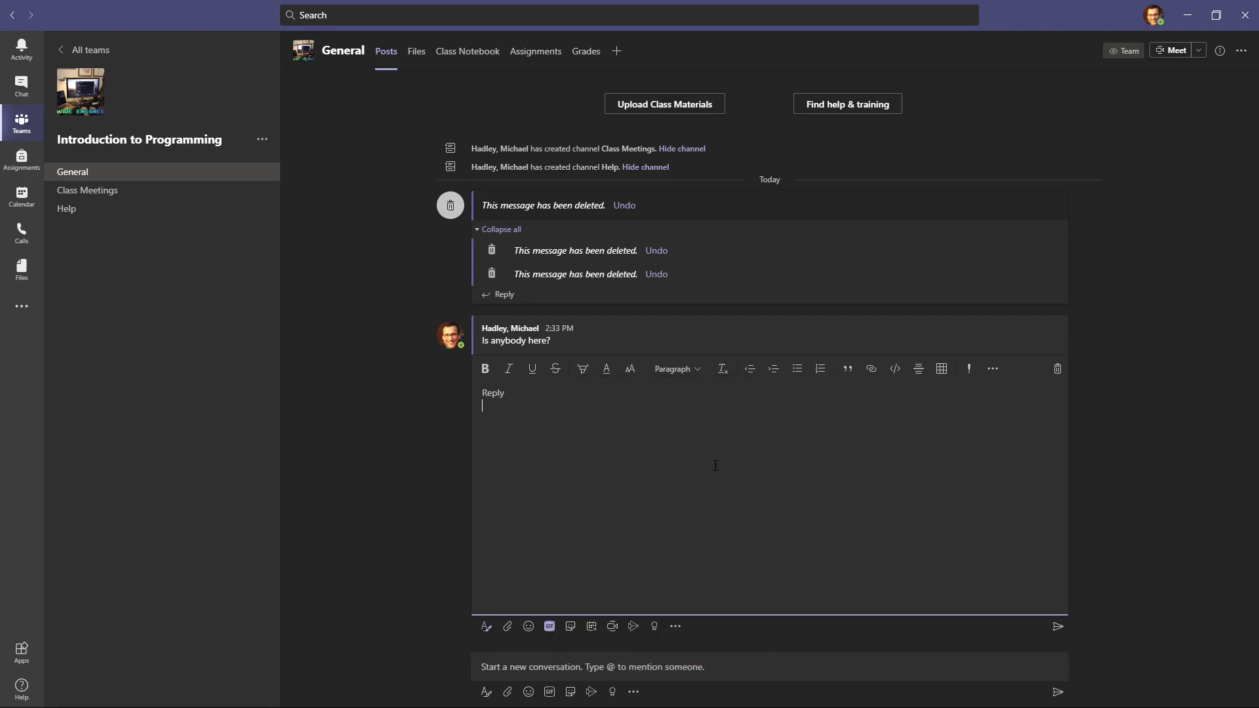
click(1056, 626)
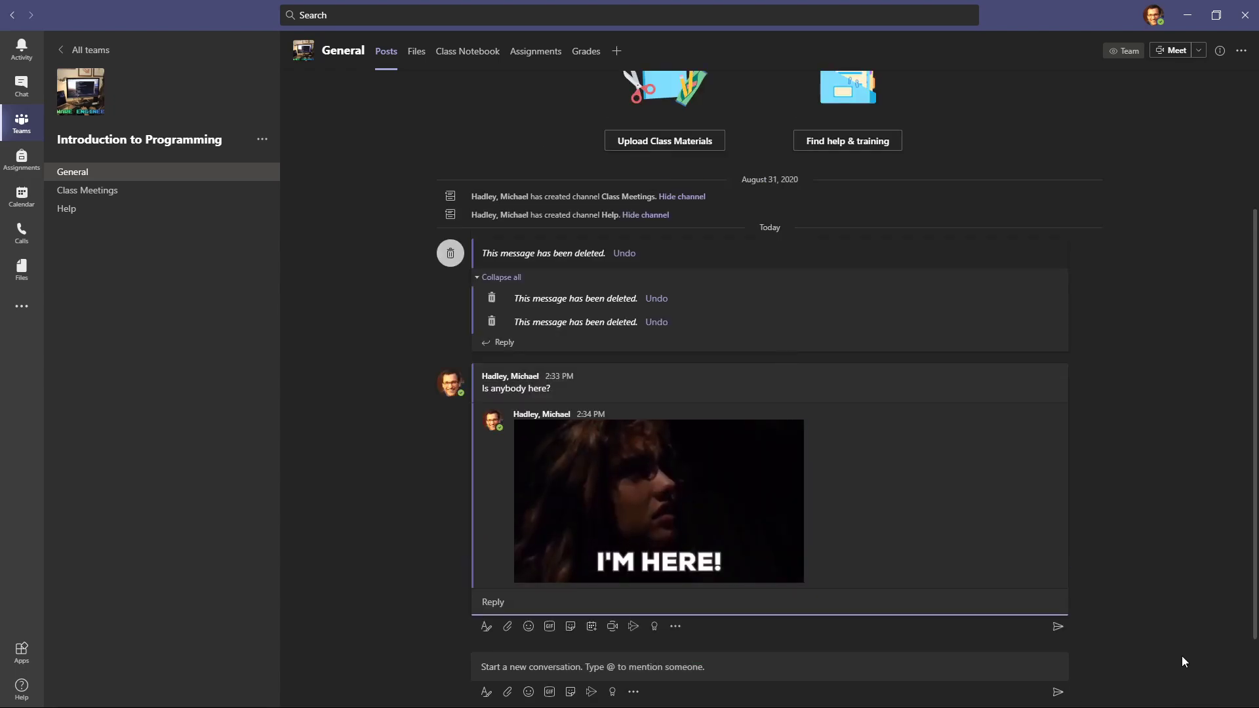
Try to start an @ mention in another reply to the thread, then discard the draft
mouse_move(683, 443)
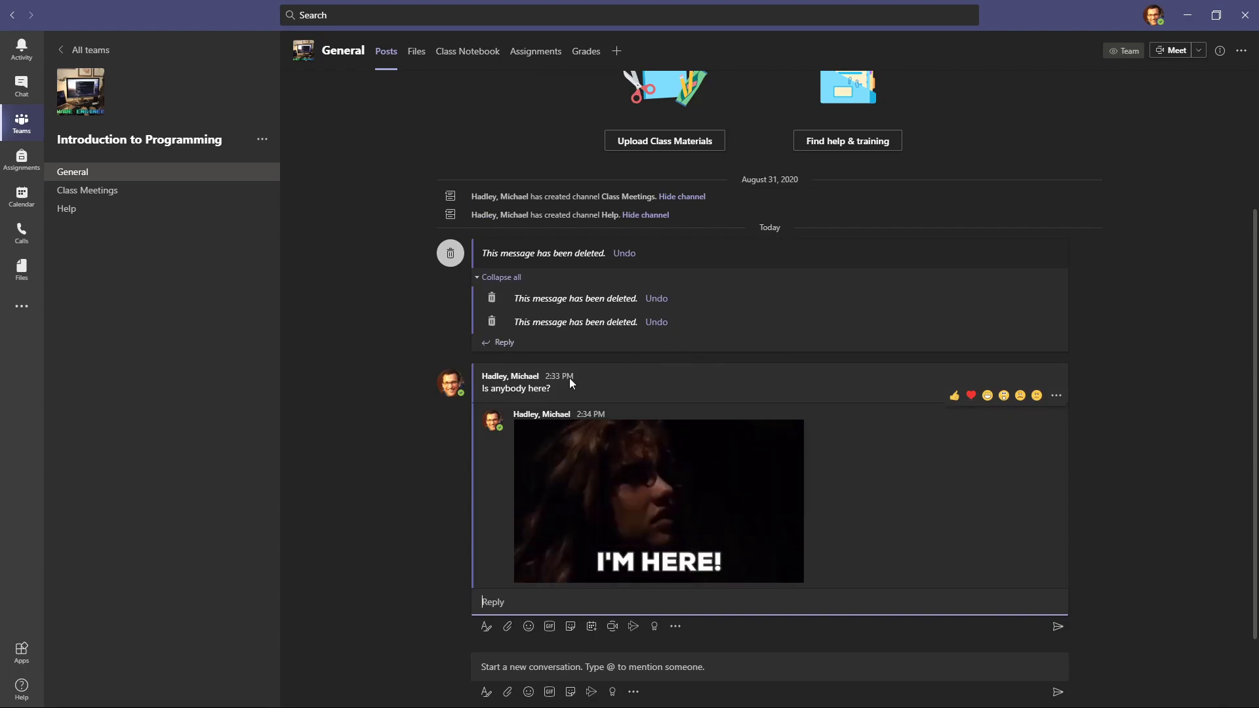
click(592, 602)
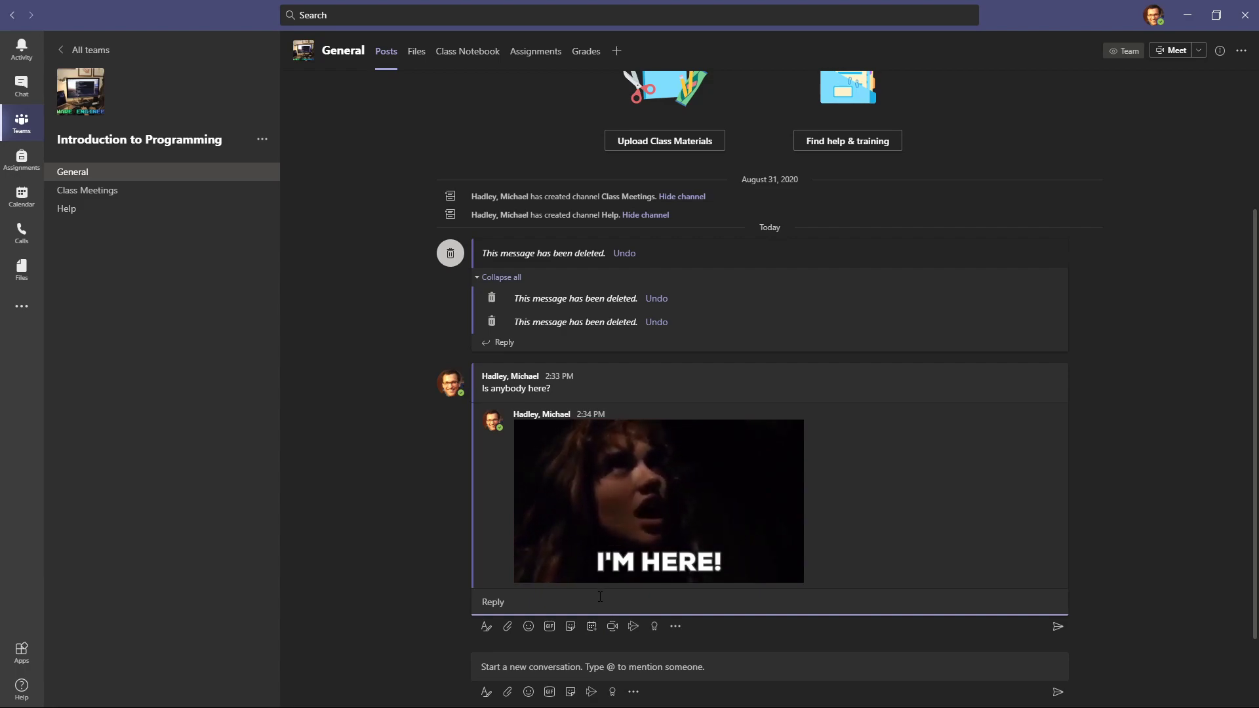
text(@)
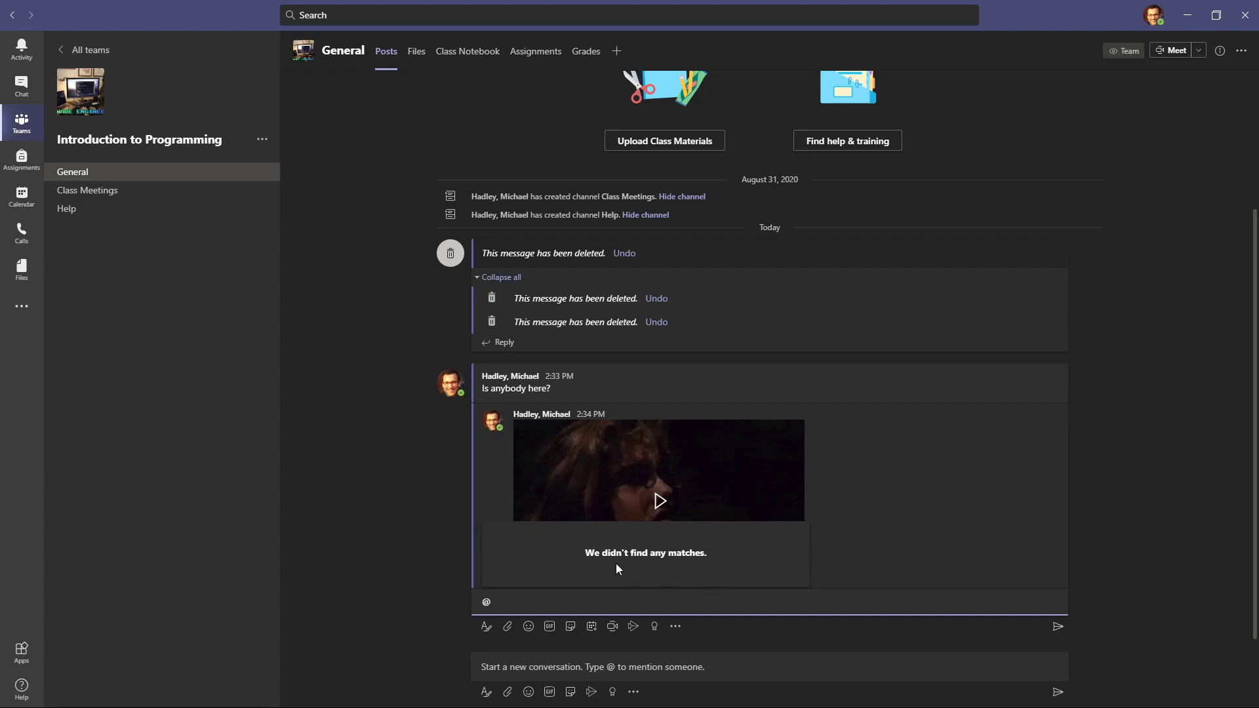
key(BackSpace)
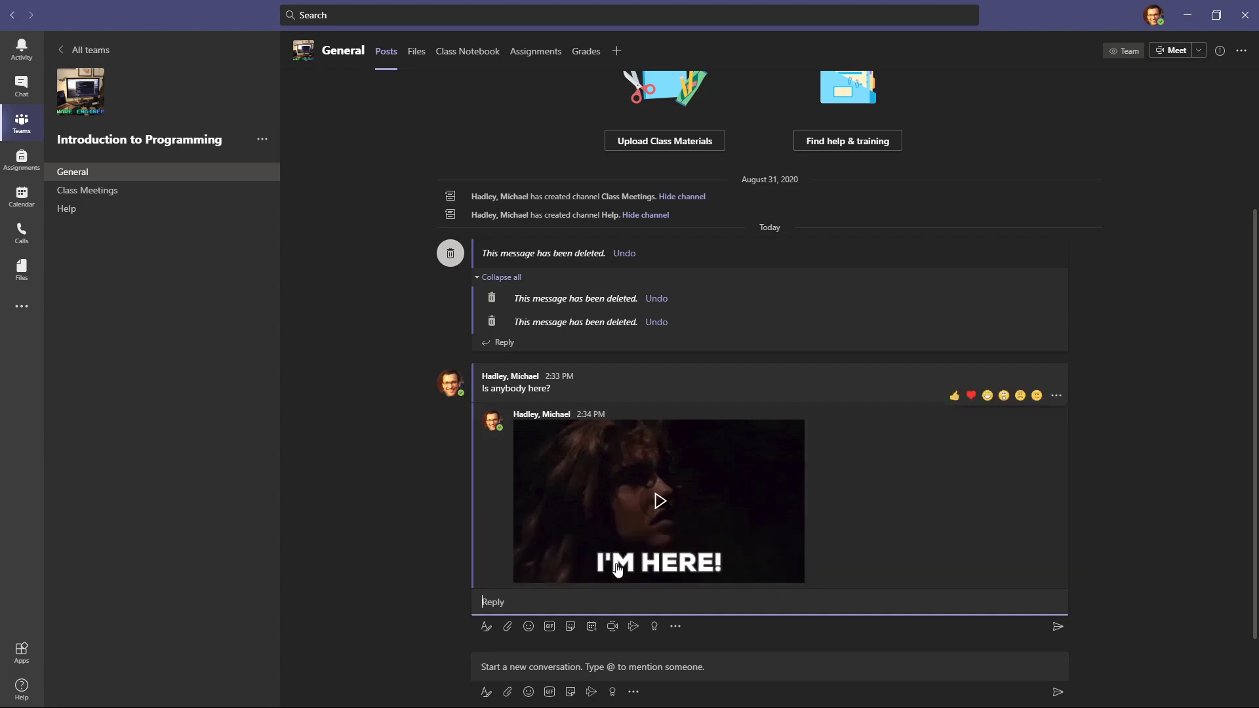
click(357, 533)
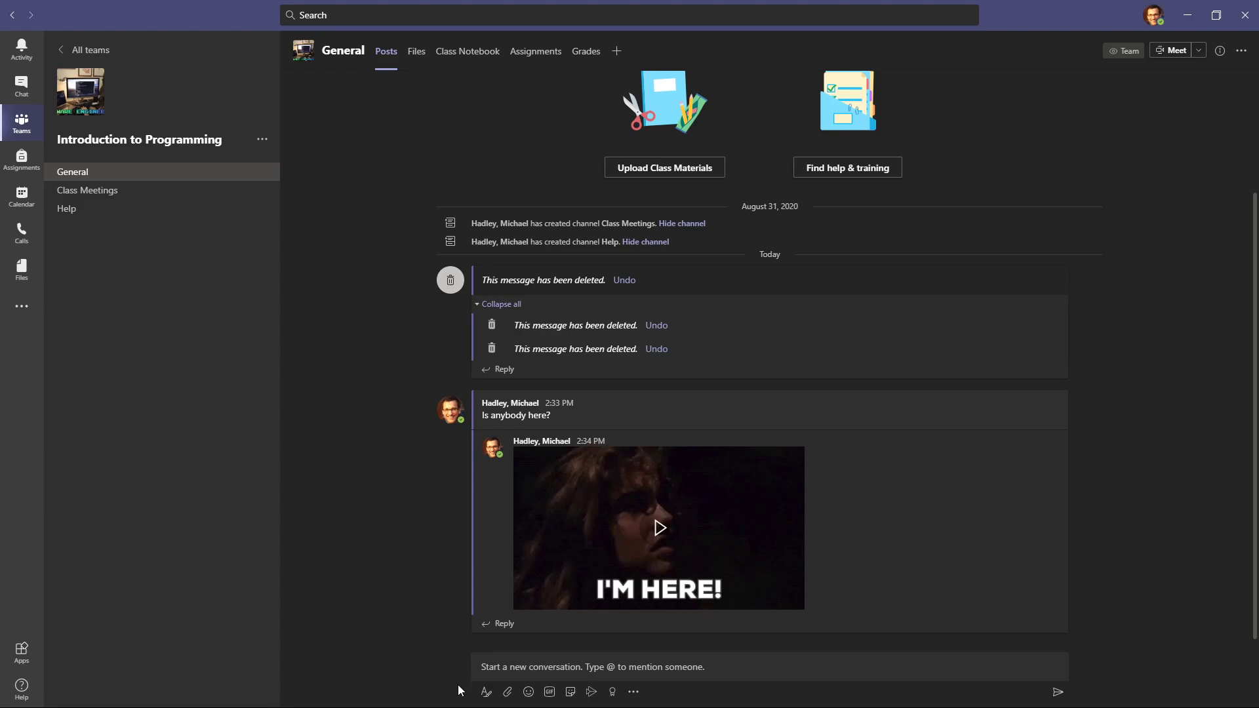
Start an instant meeting in the Class Meetings channel with the camera turned off
click(106, 190)
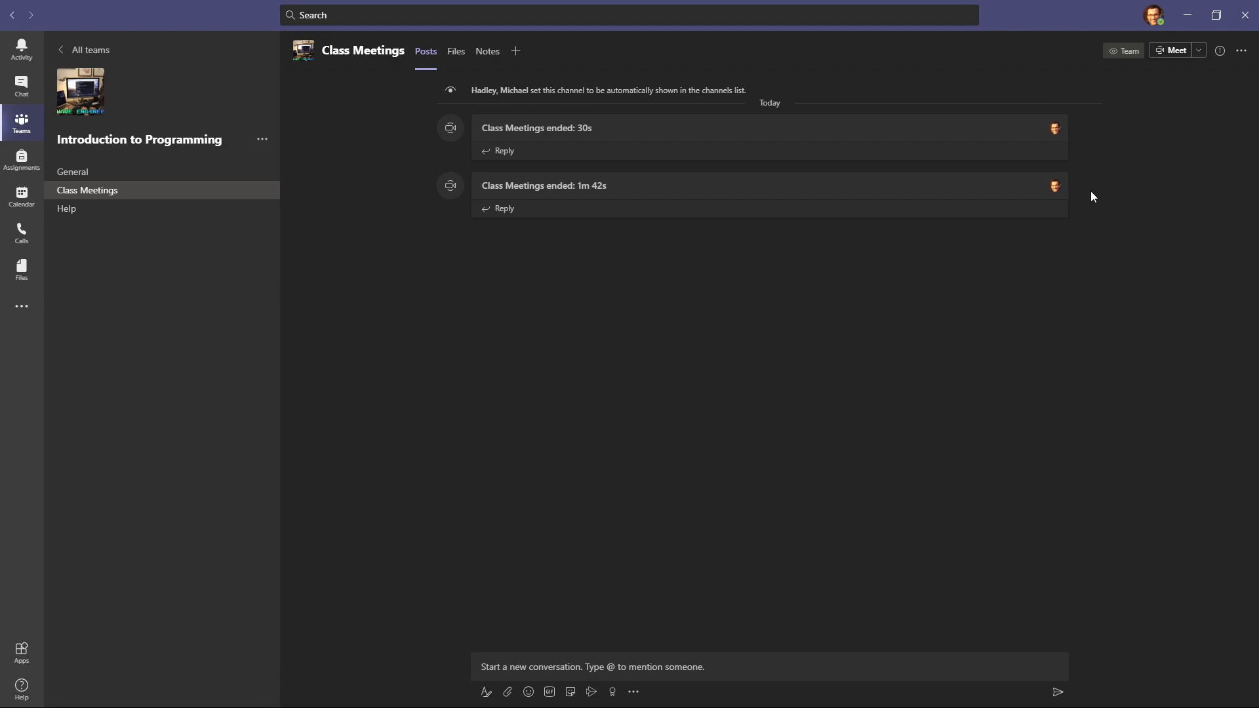
click(1173, 59)
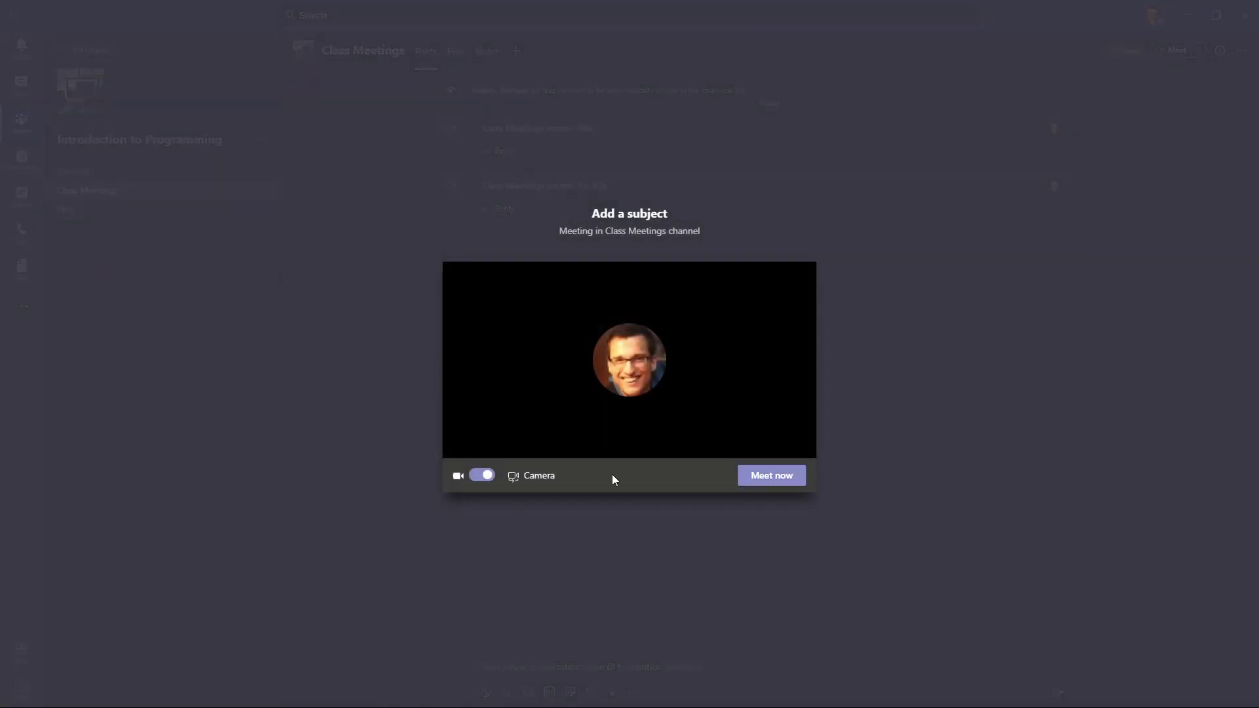
click(480, 476)
click(769, 484)
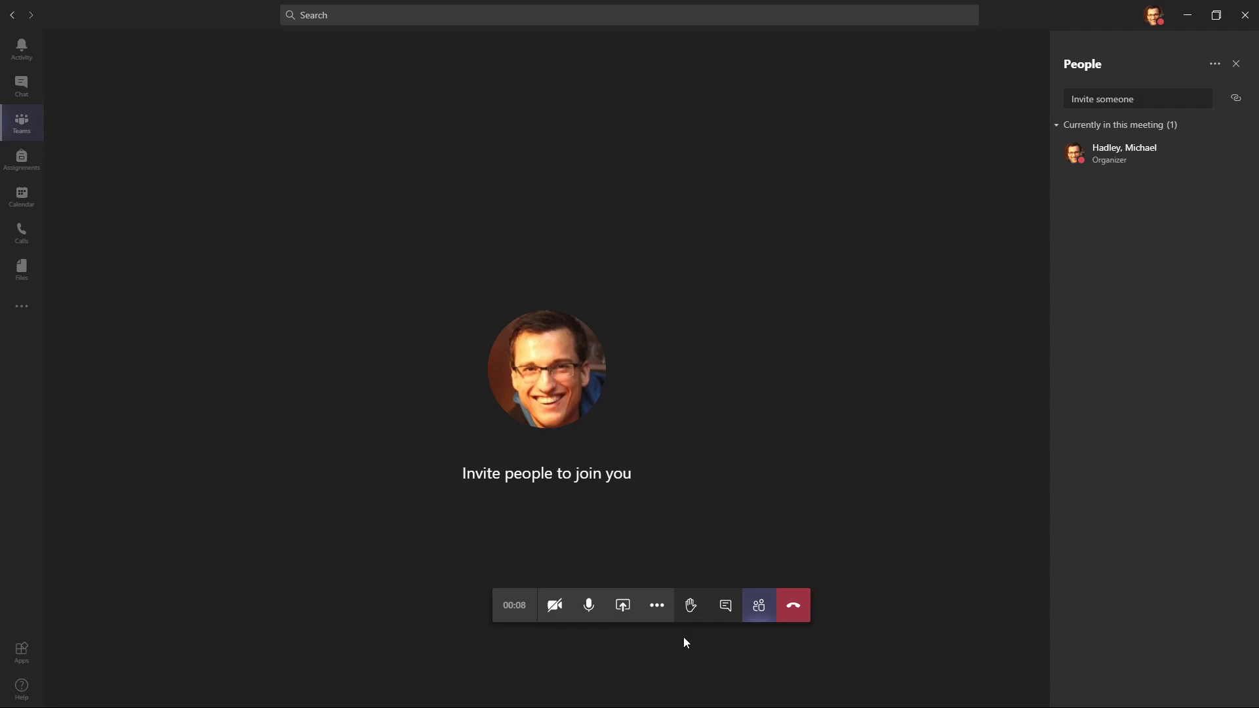
Toggle the display of the meeting's participant list
click(752, 613)
click(751, 615)
click(759, 606)
Open the meeting chat and send the message "I just joined the meeting!"
click(725, 608)
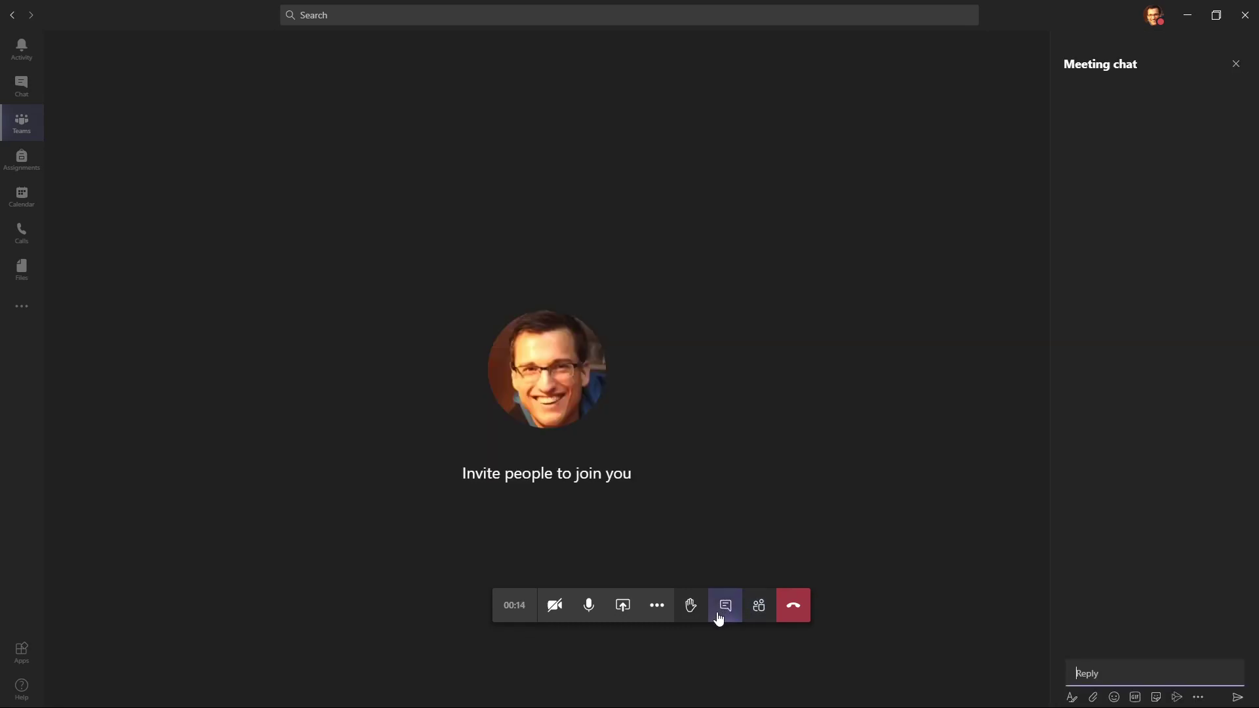
click(1201, 671)
text(I just )
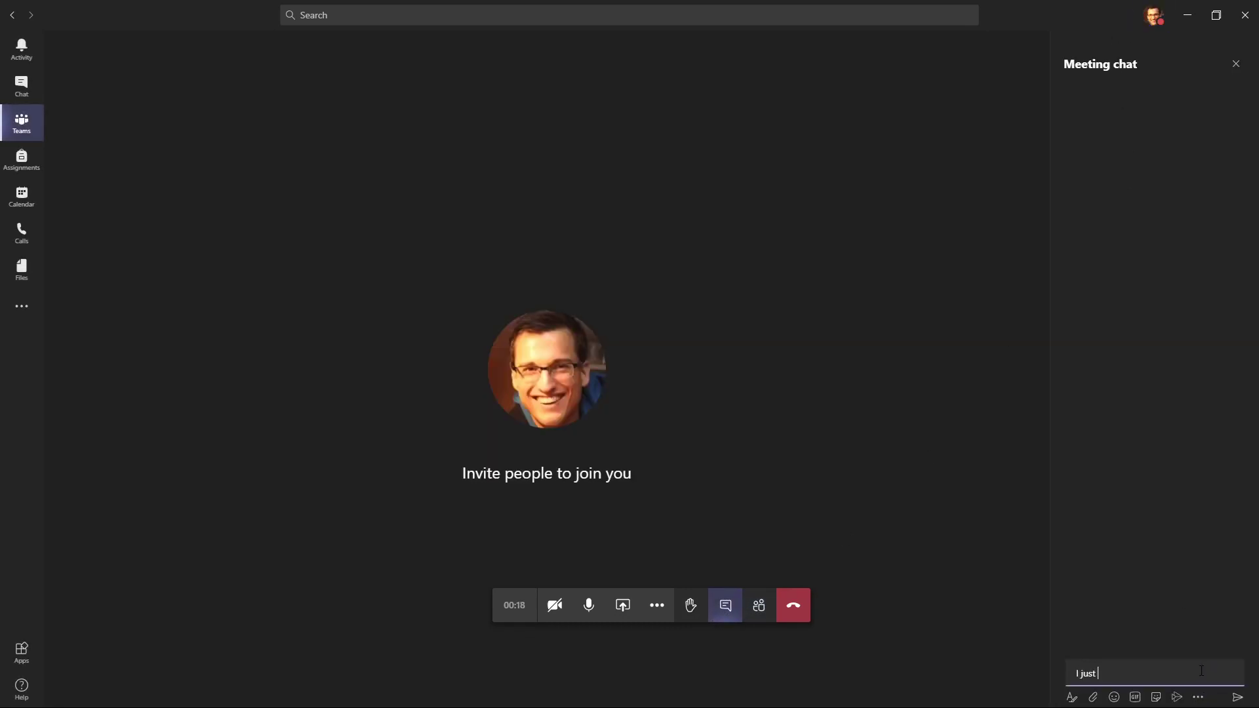
text(joined the meeting!)
key(Return)
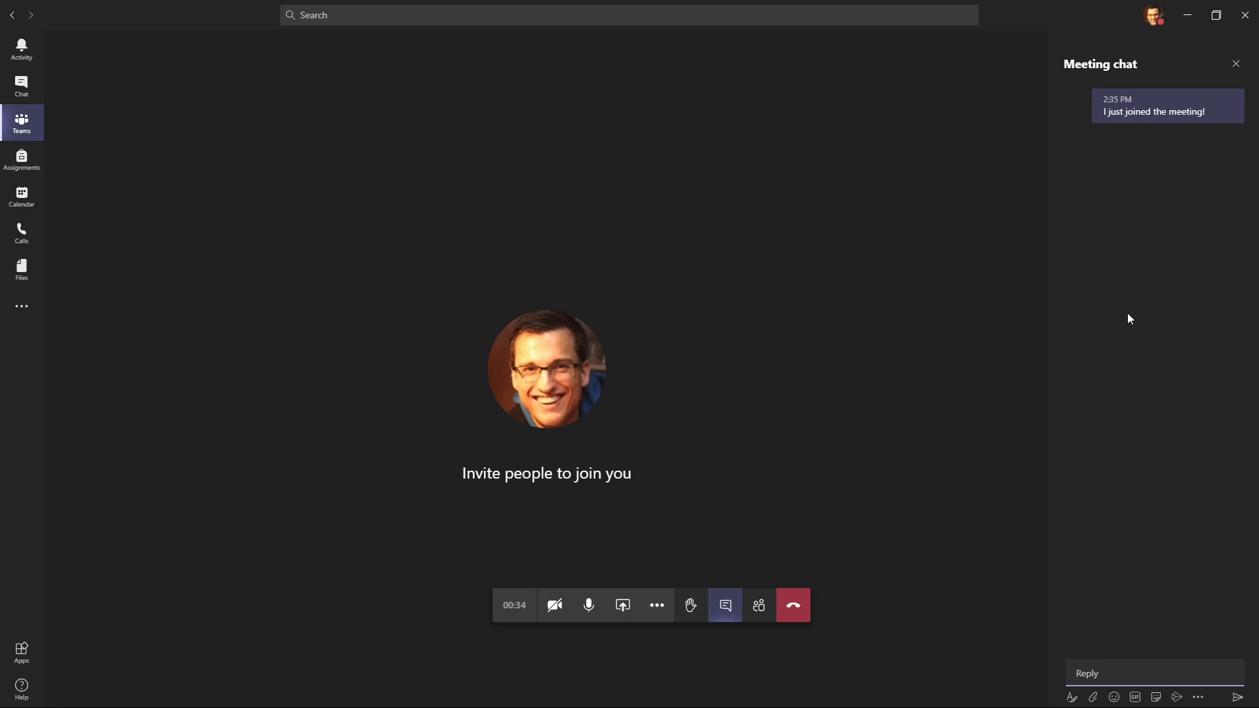
Raise your hand in the meeting and show the participant list
click(586, 615)
click(585, 615)
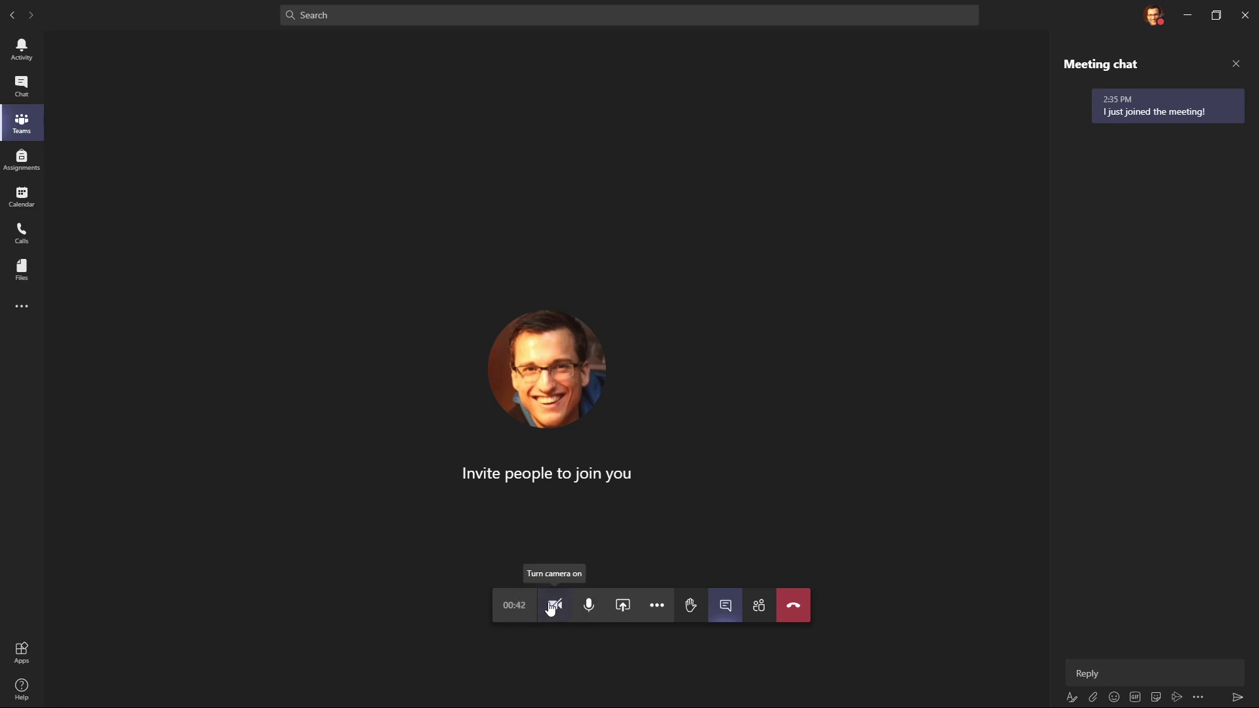
click(693, 611)
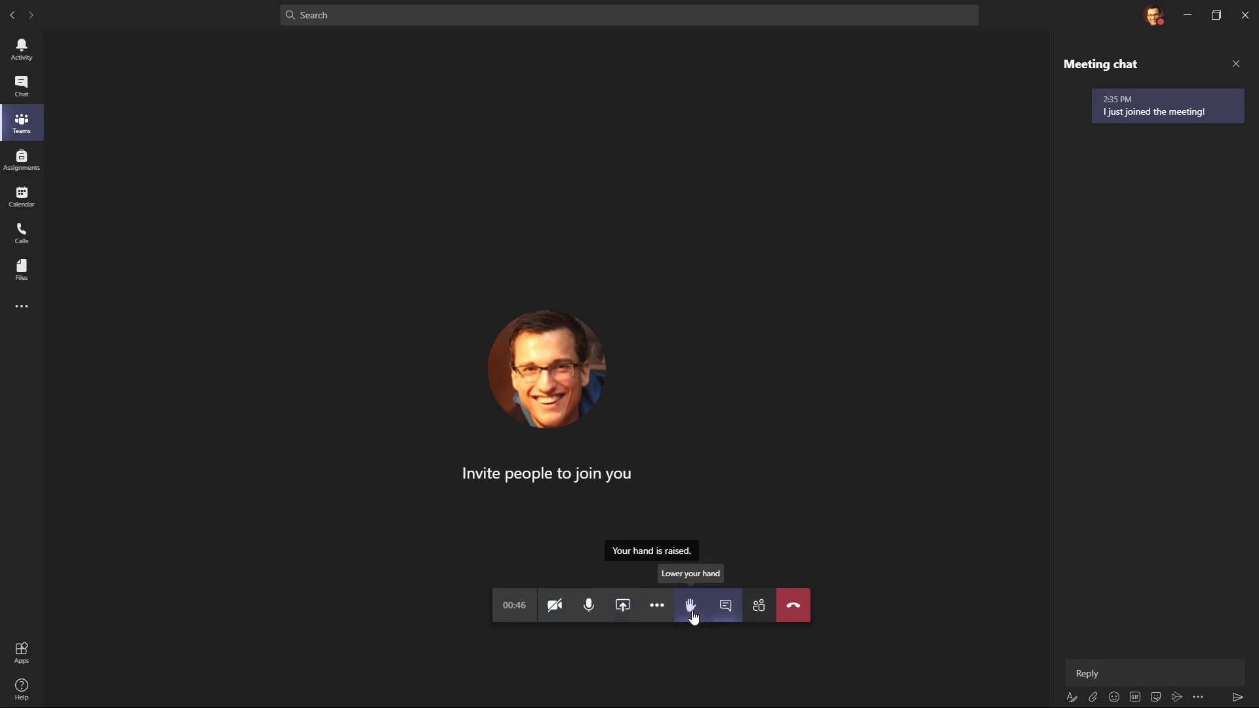
click(761, 609)
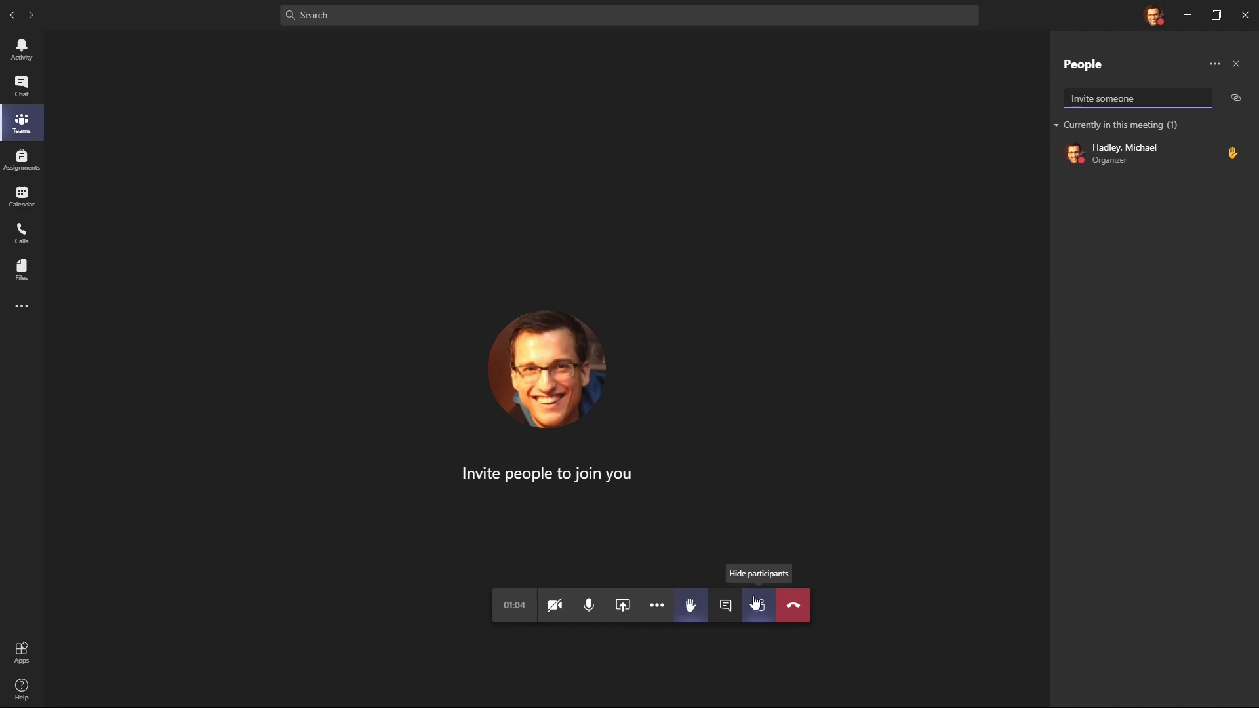
Lower the raised hand and share the desktop Screen #1 in the meeting
click(691, 604)
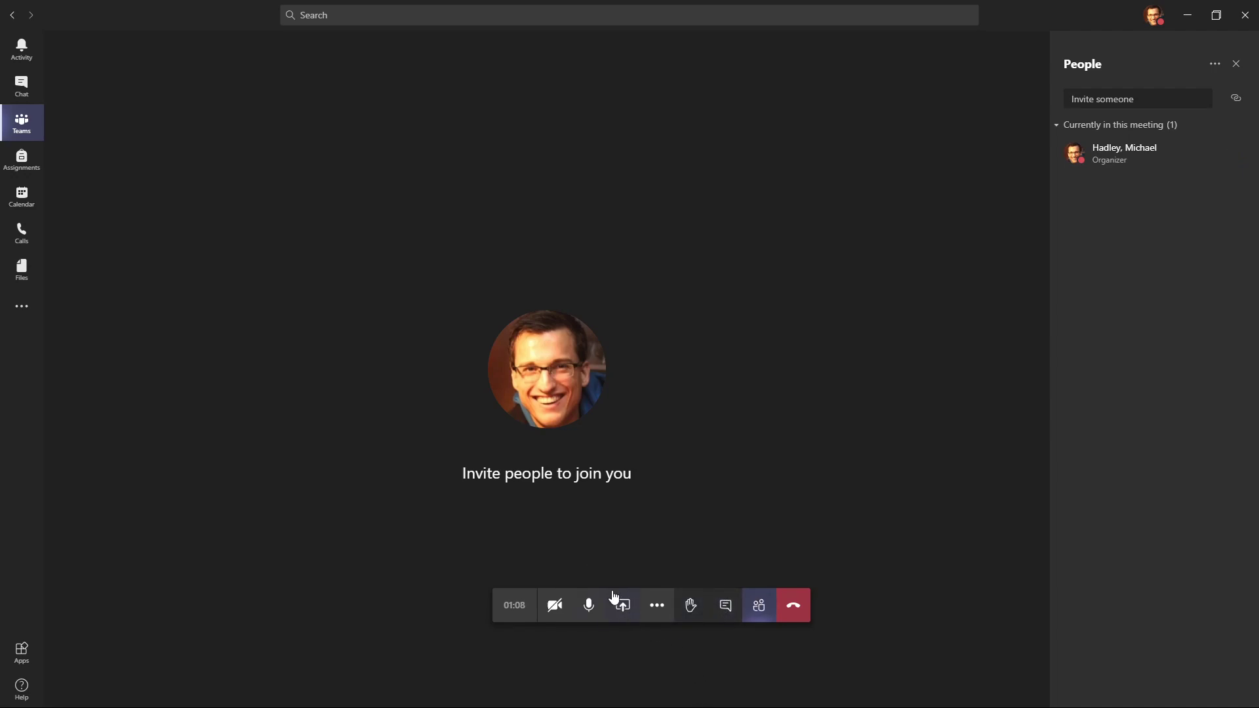
click(628, 607)
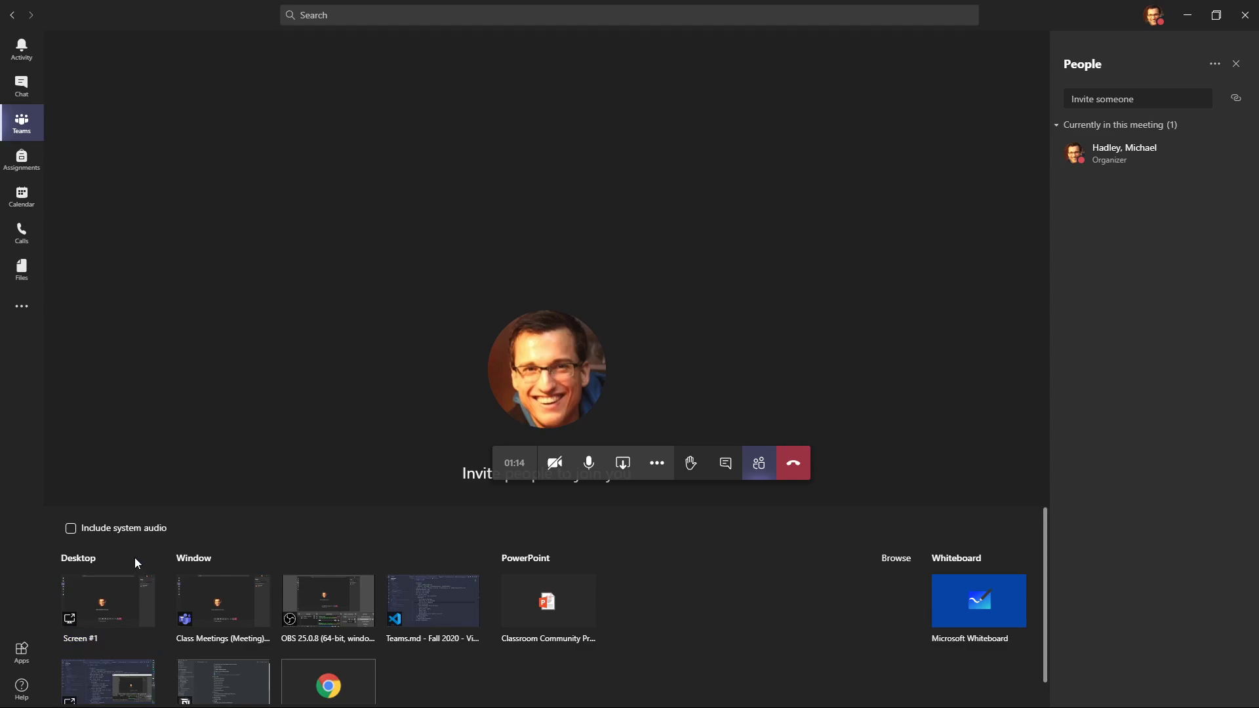
scroll(135, 562, down, 1)
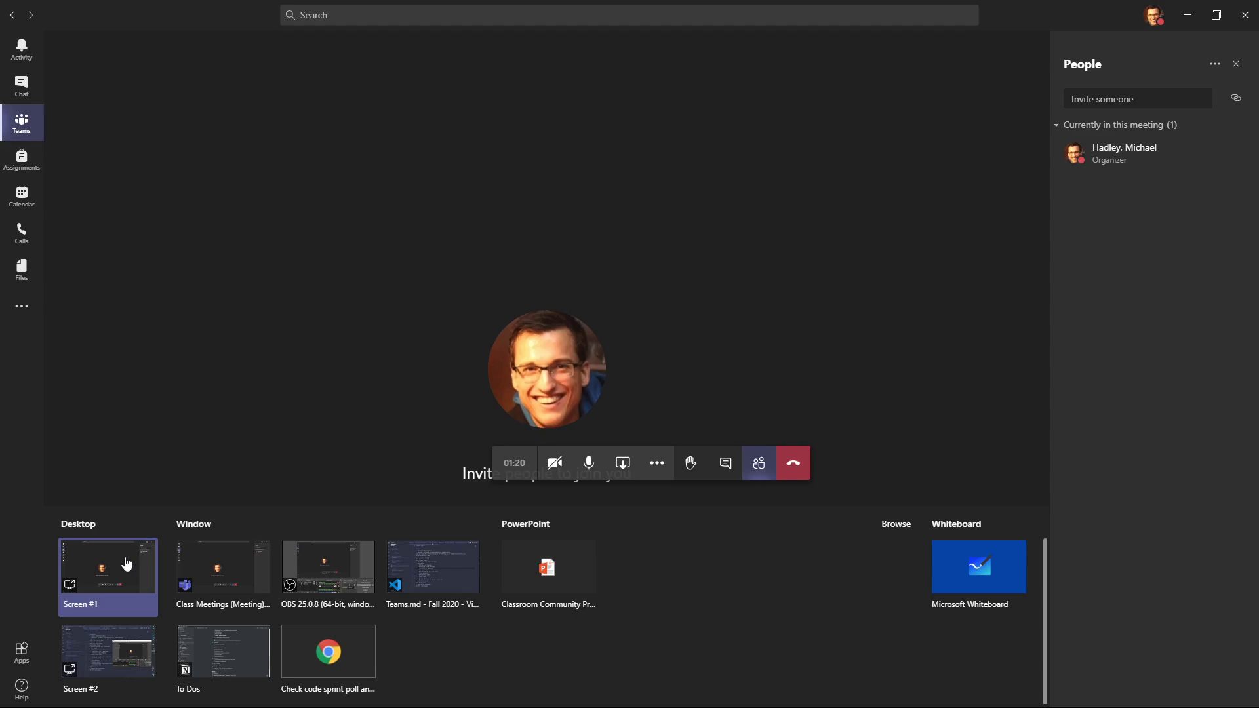
click(126, 564)
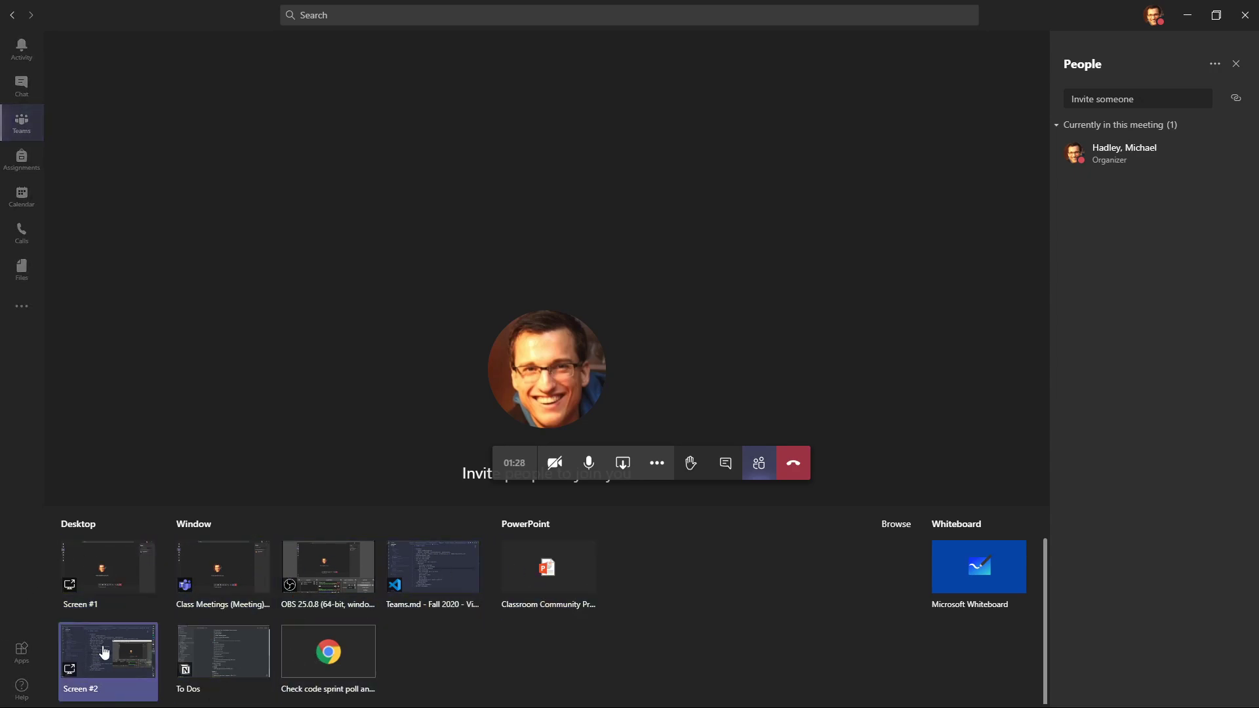
click(133, 561)
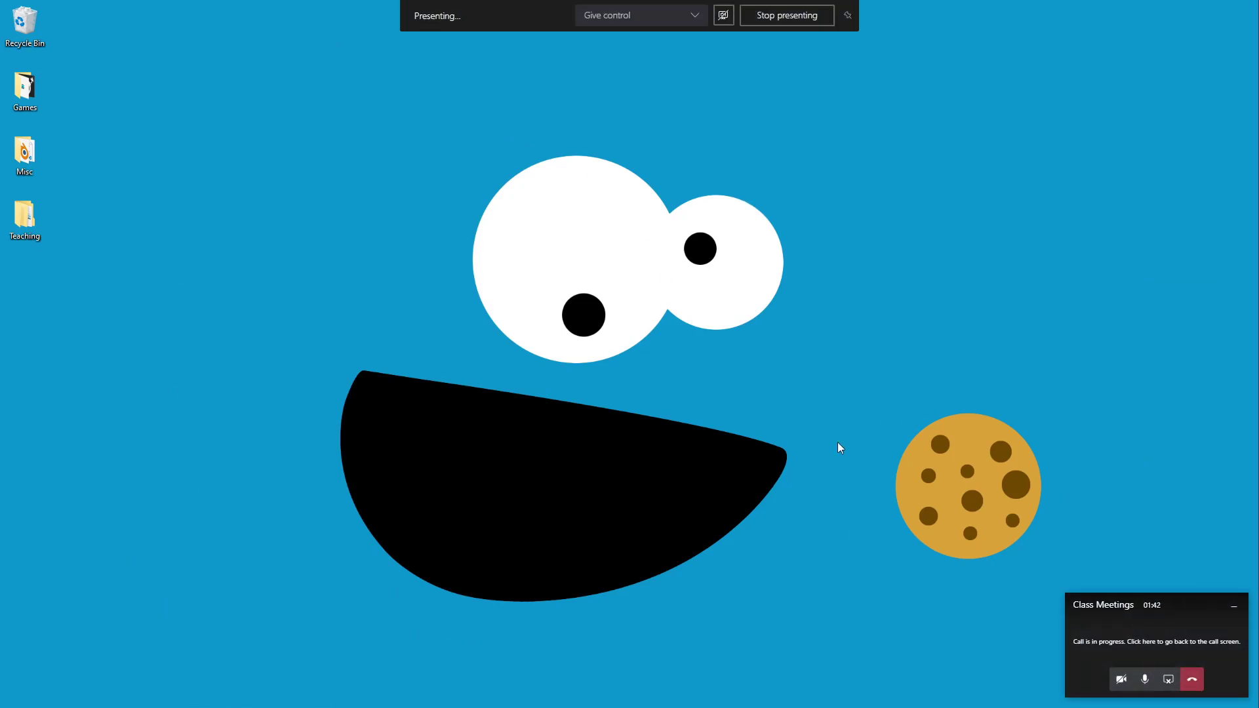
Stop presenting the screen and leave the Class Meetings call
mouse_move(639, 26)
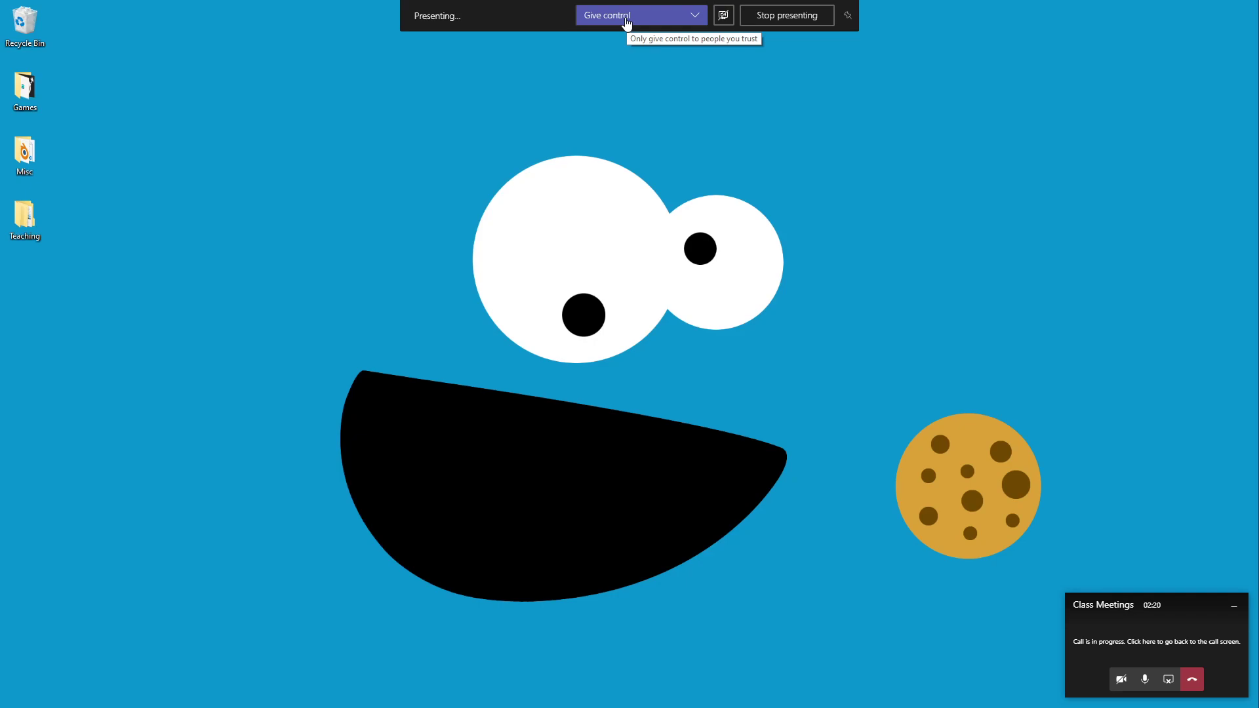
click(774, 17)
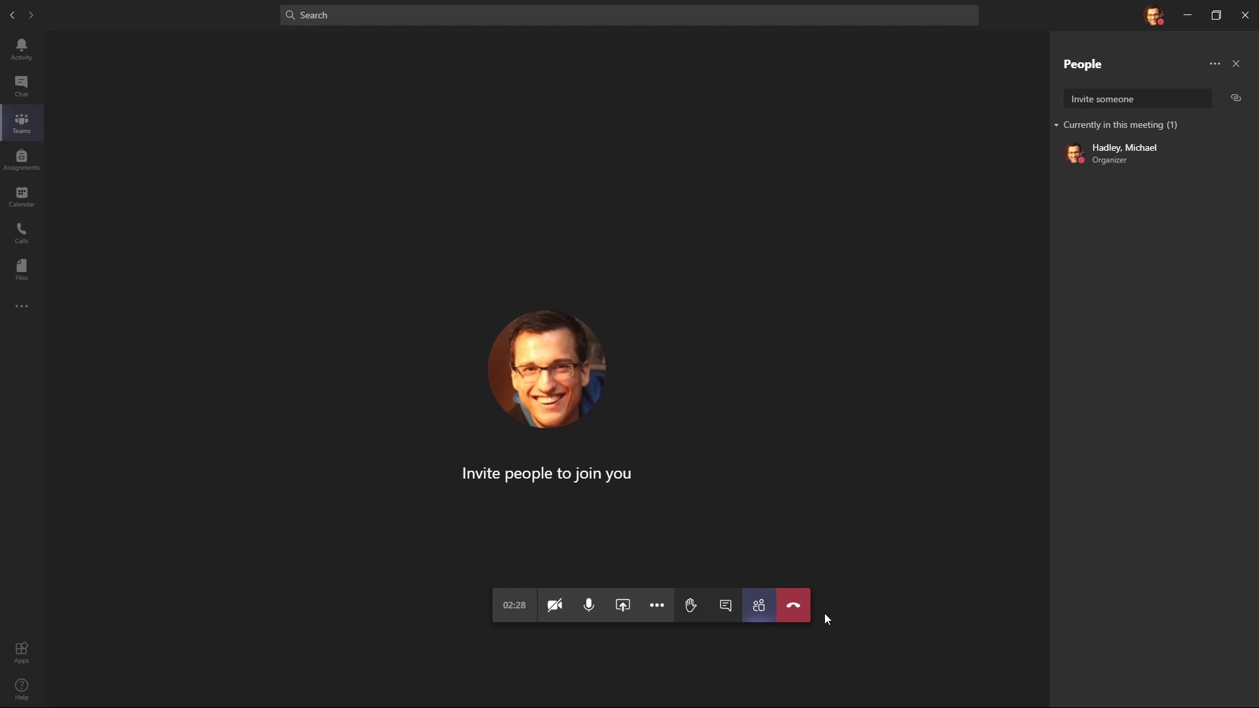
click(795, 607)
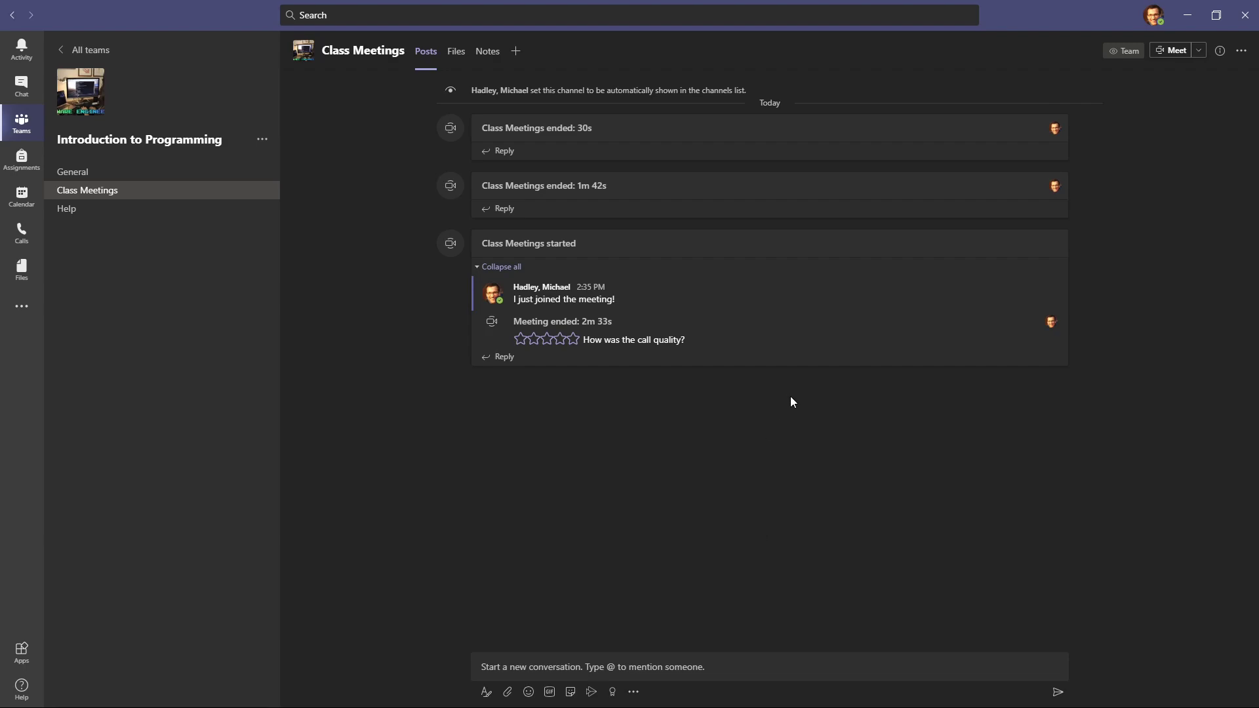
Show the notification options of the Class Meetings channel
click(559, 339)
click(1241, 50)
mouse_move(1226, 81)
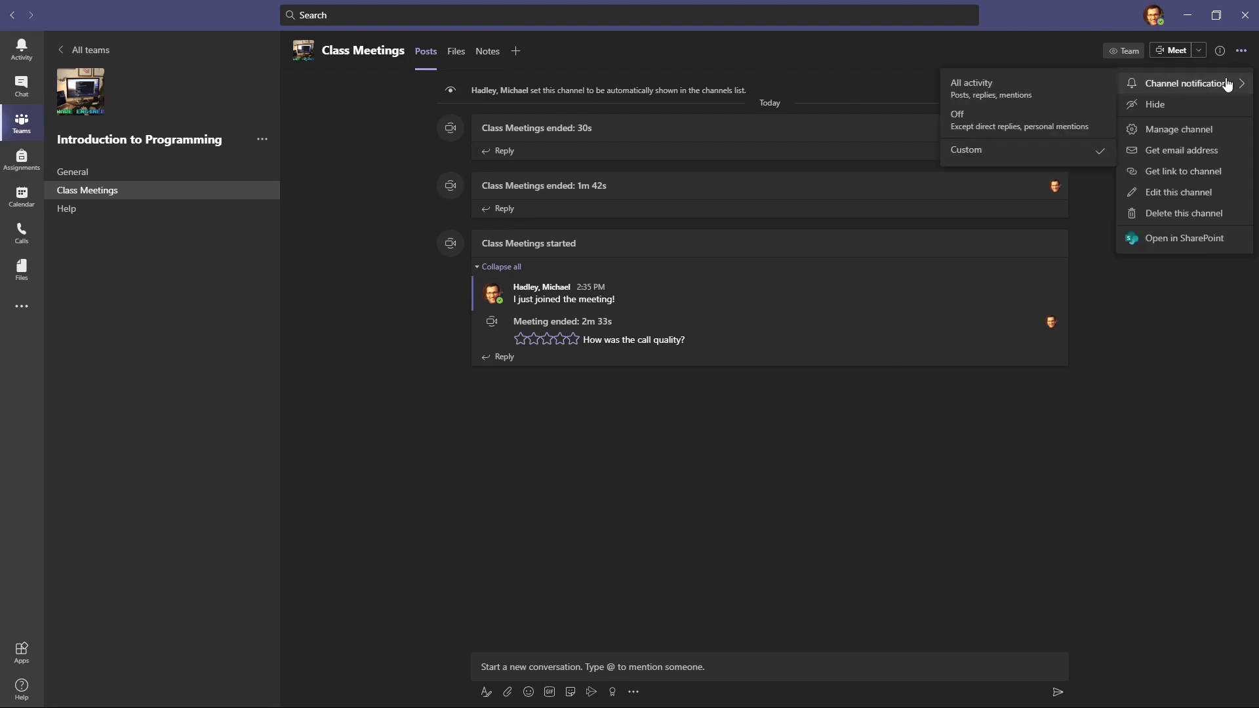
Open the General channel and view its notification options without changing them
click(144, 174)
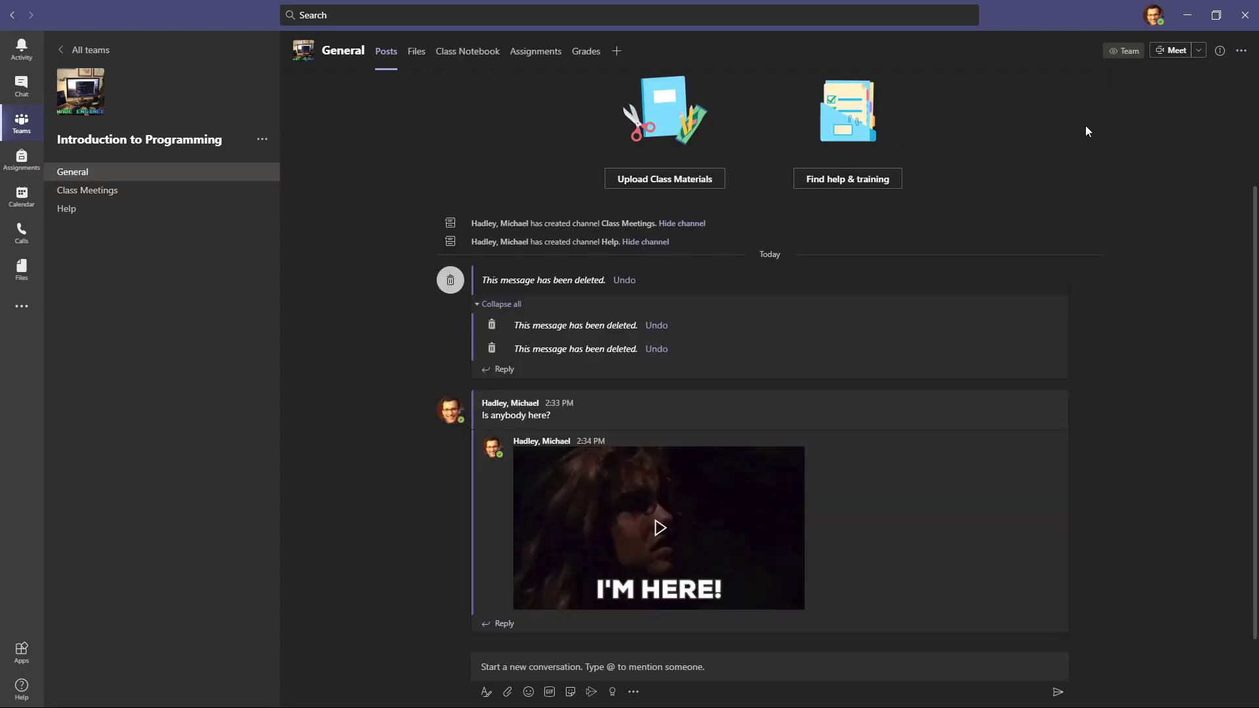
click(1241, 51)
mouse_move(1197, 85)
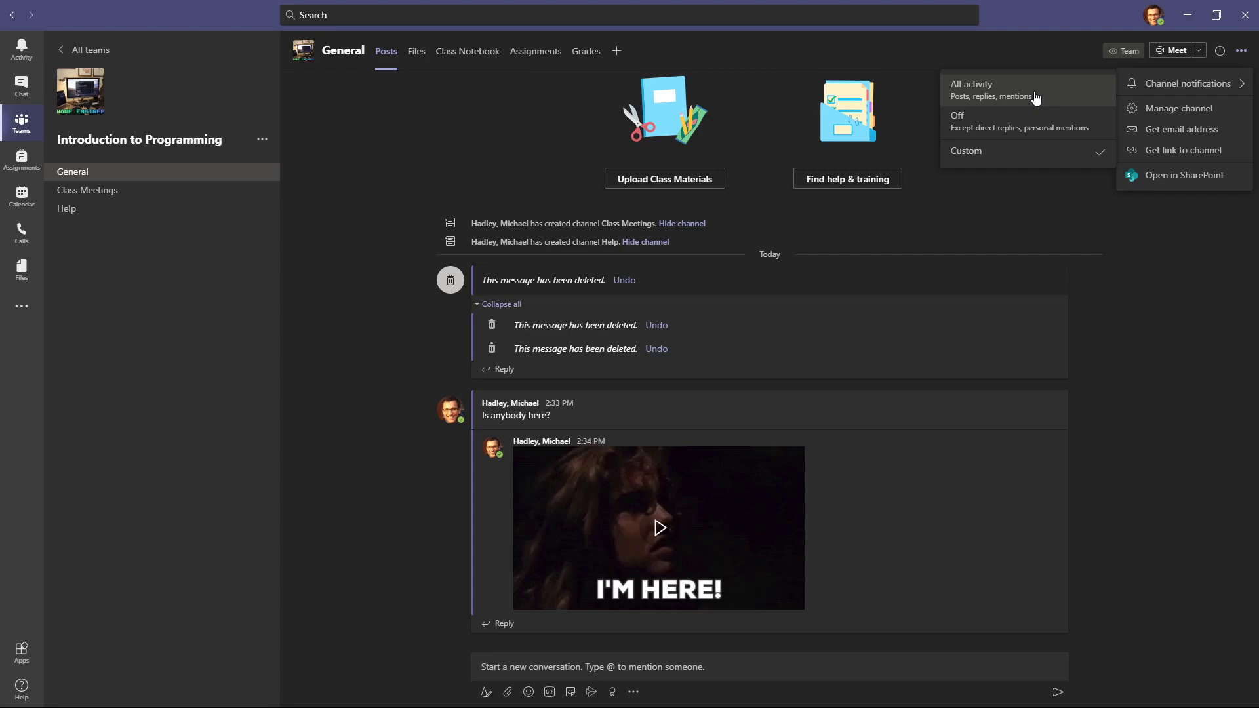
click(1161, 476)
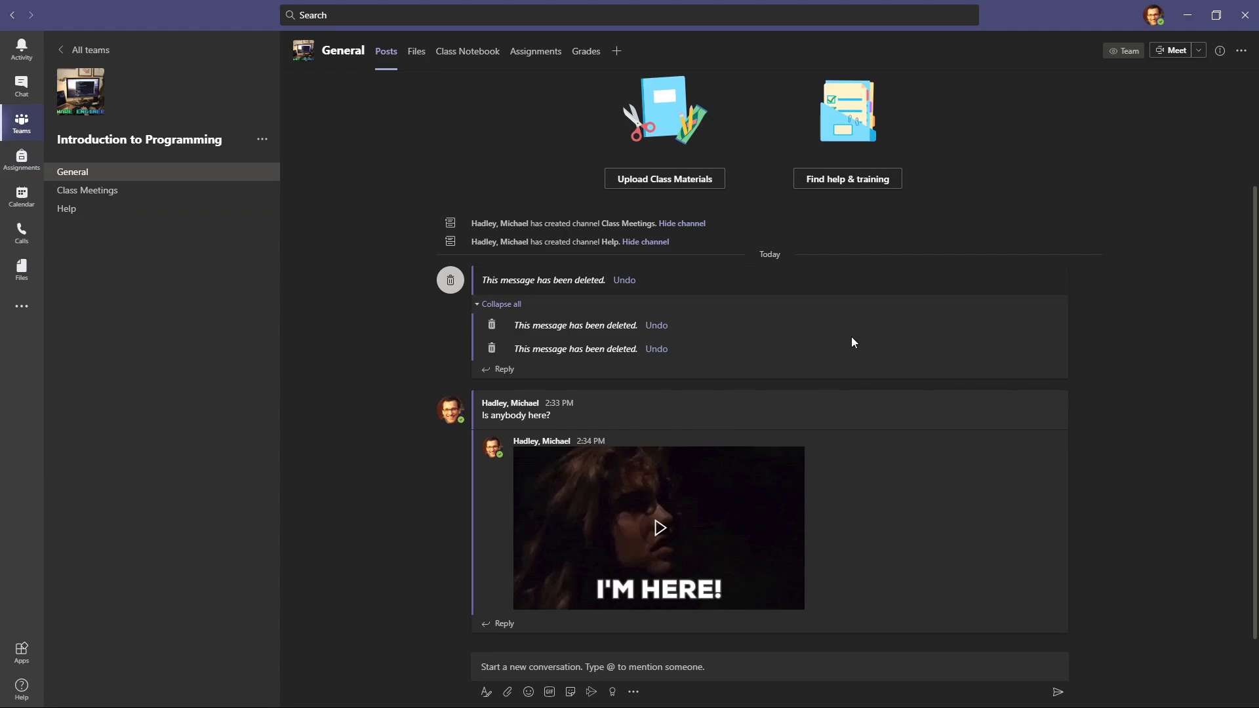
Open the IAM Community team and browse its Art and Animation, Game Design, Interaction Design and Web Development, and Programming channels
click(78, 58)
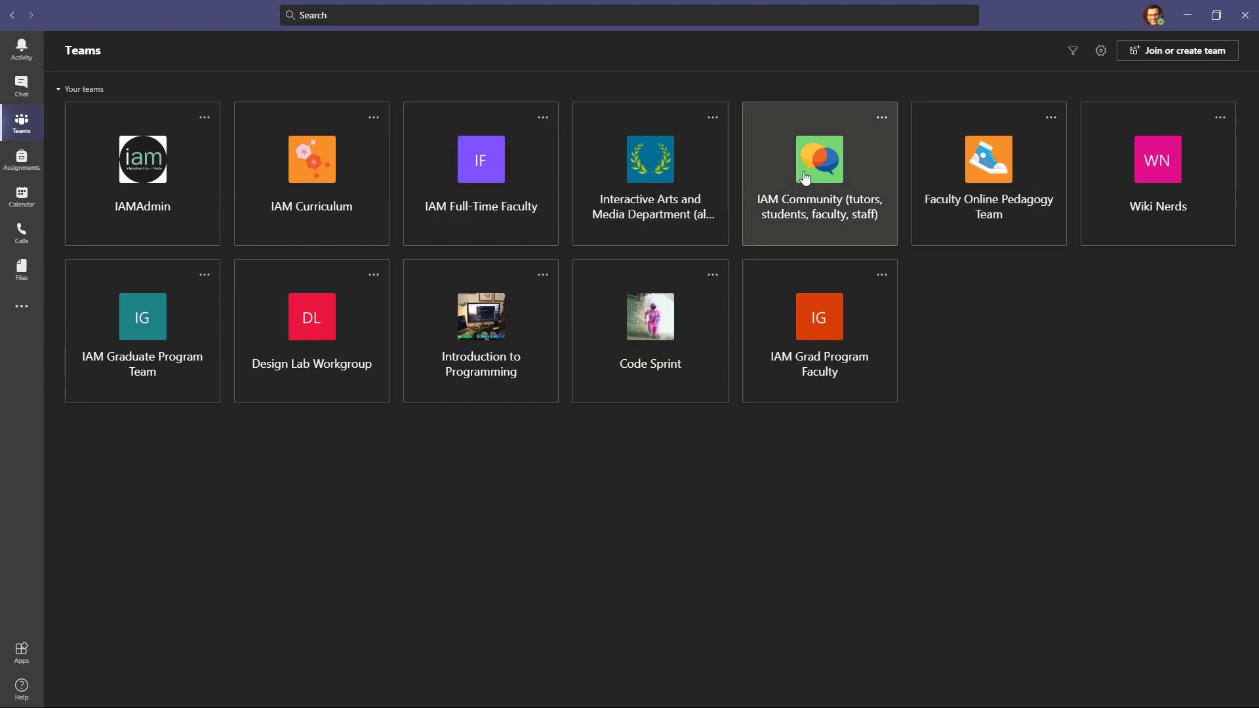
click(805, 177)
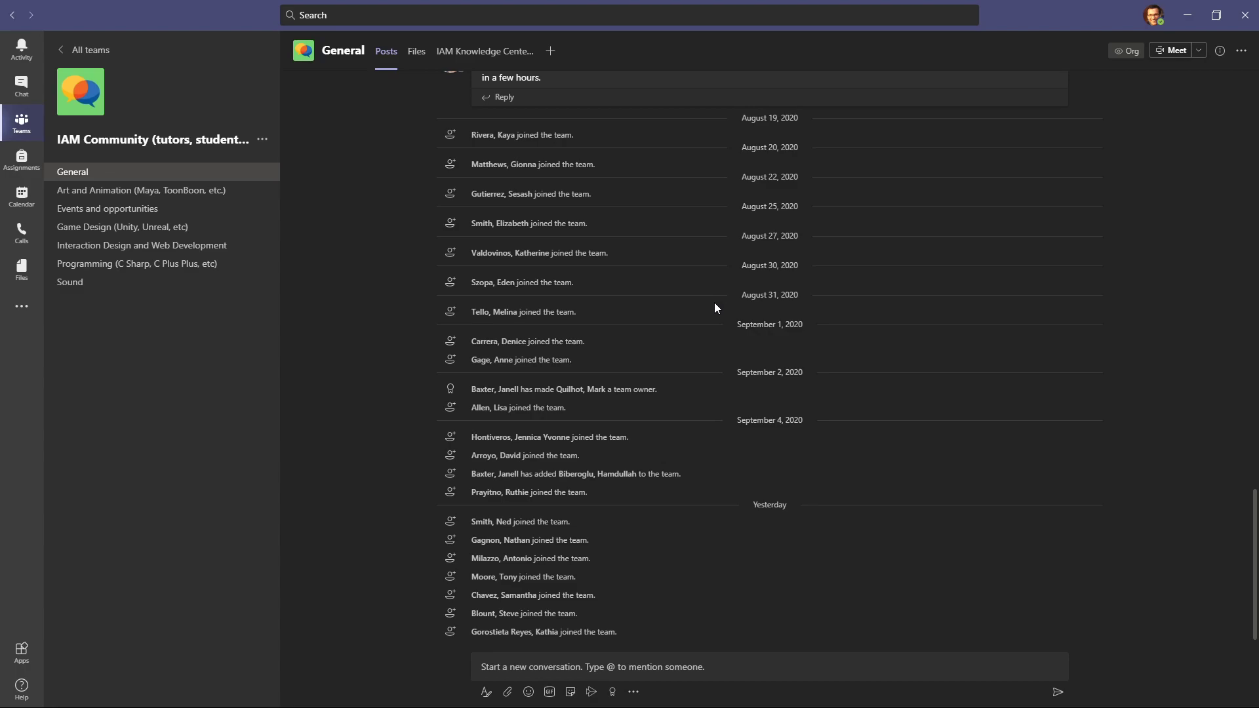
click(169, 196)
click(164, 229)
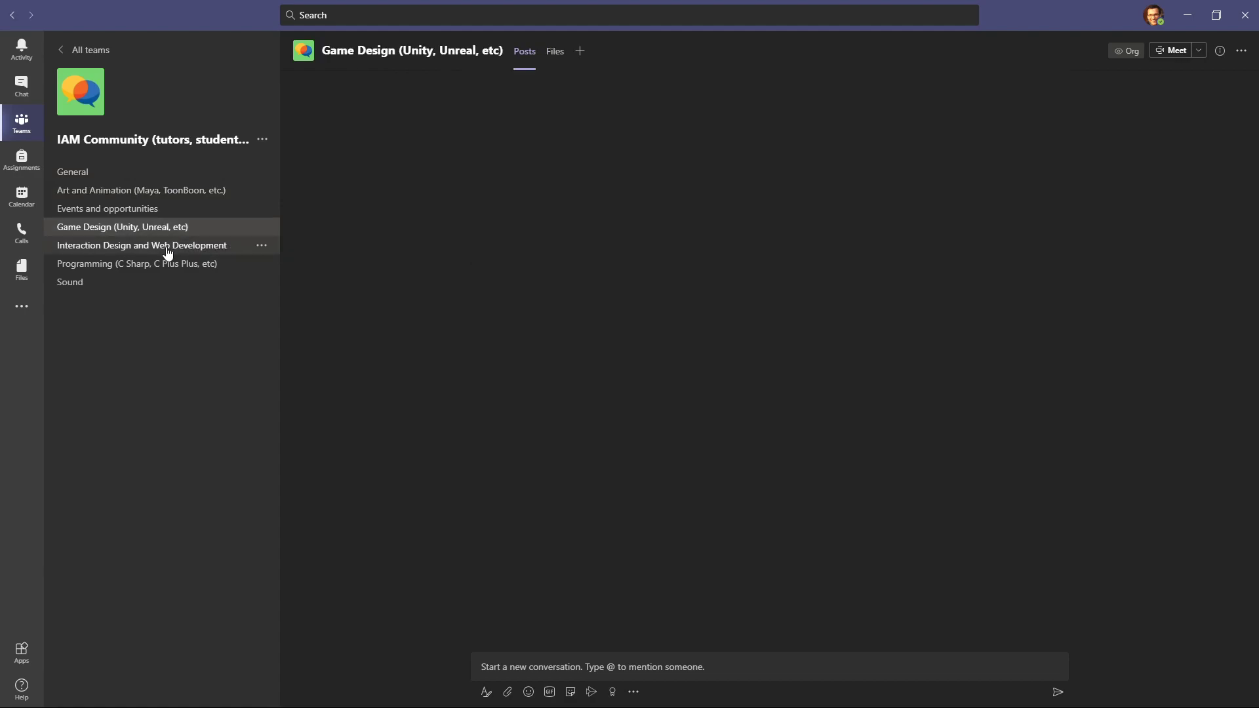
click(169, 247)
click(169, 263)
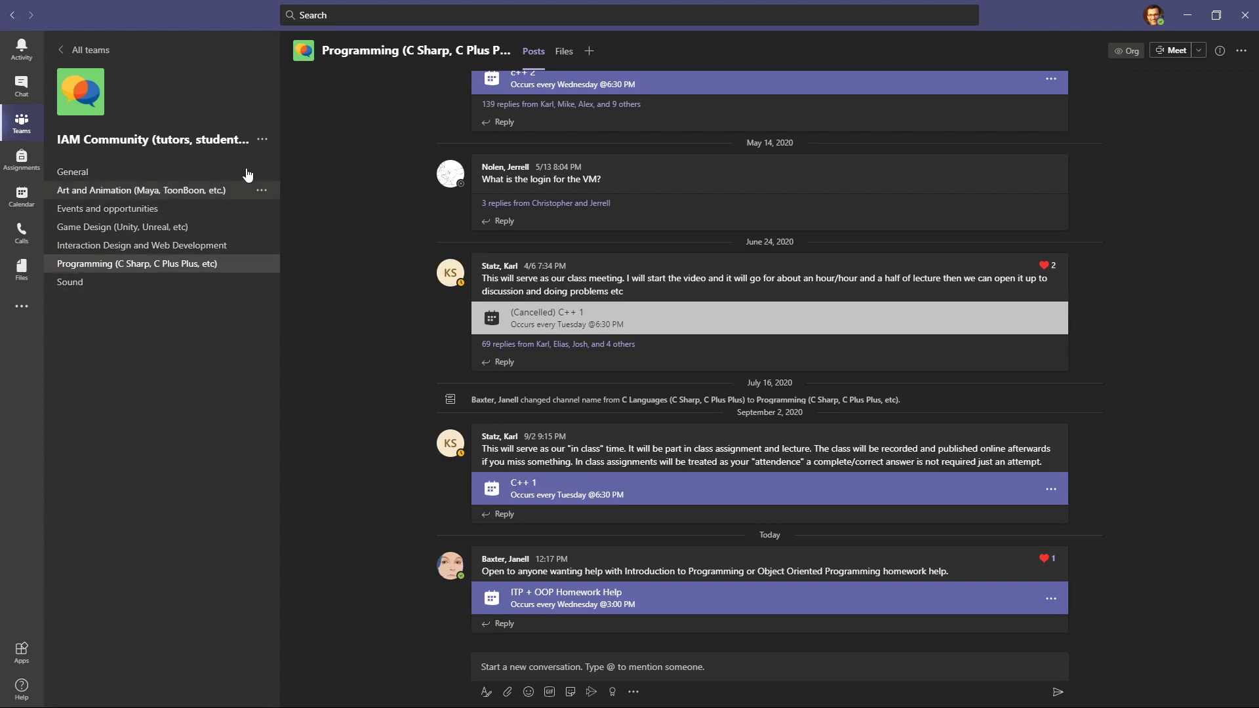
Hide the Programming channel of the IAM Community team and reopen the team from the list of all teams
click(262, 265)
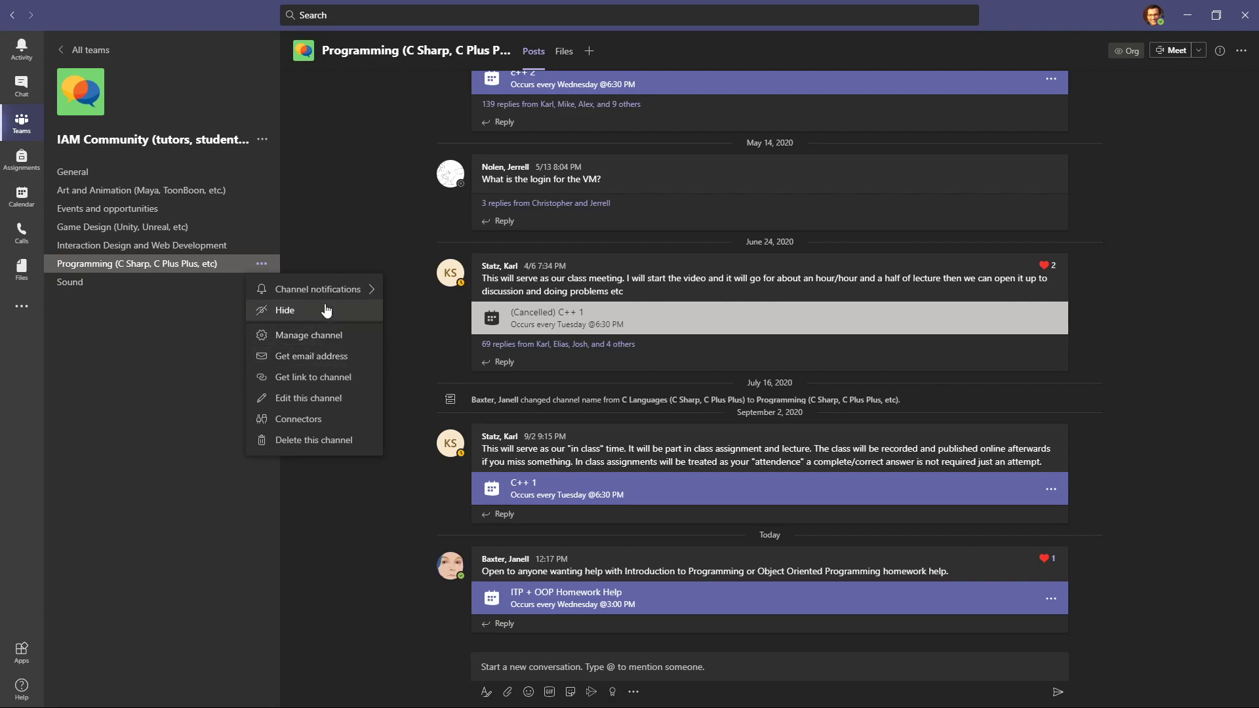
click(219, 387)
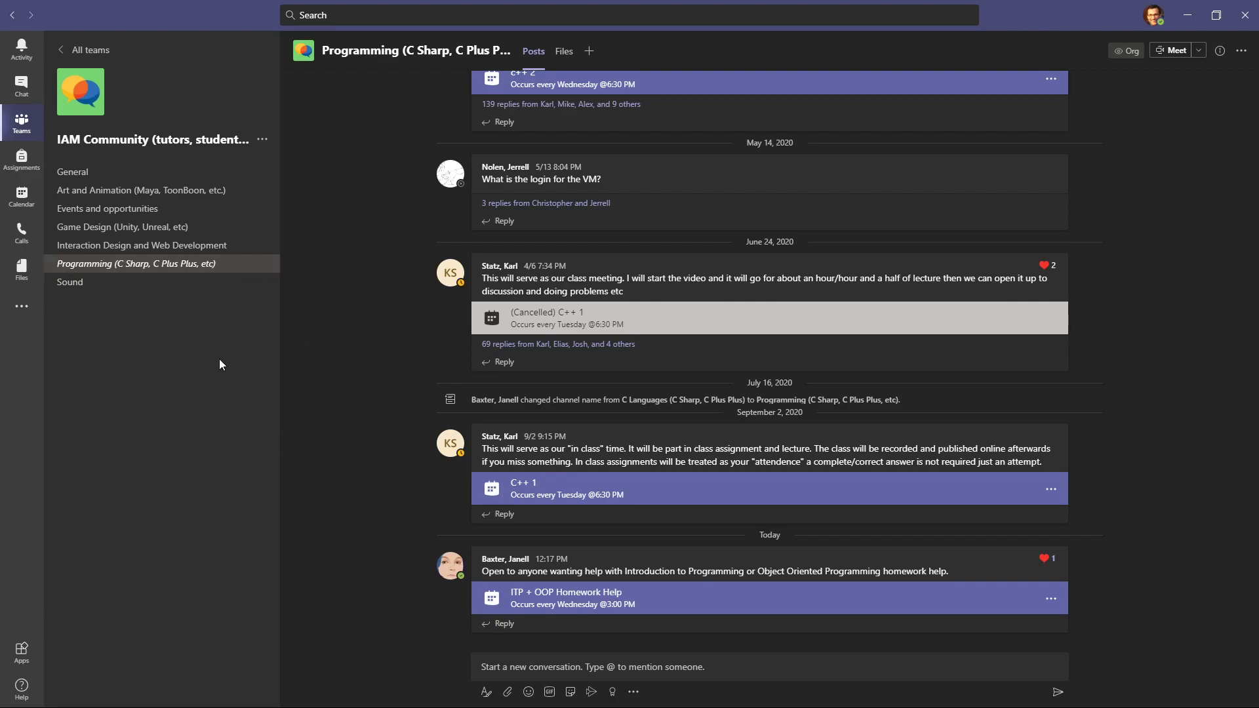
click(125, 172)
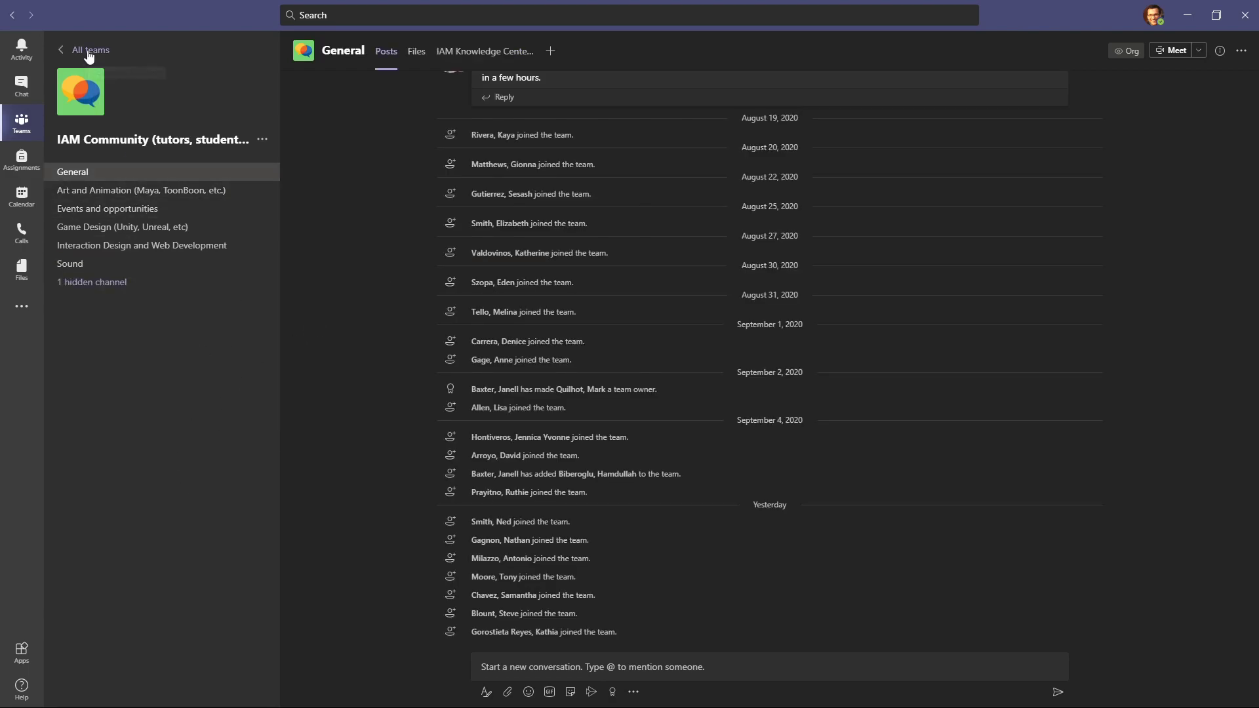
click(89, 58)
click(846, 198)
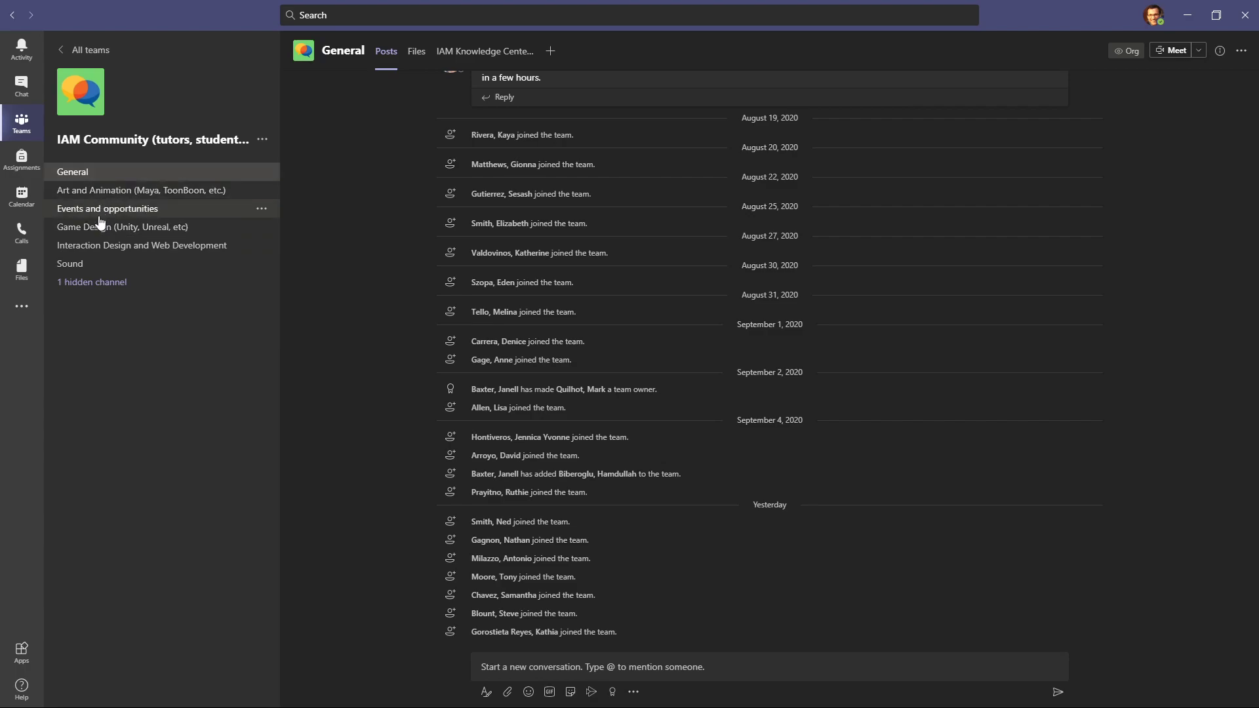
Restore the hidden Programming channel to the IAM Community channel list and return to the overview of all teams
click(91, 286)
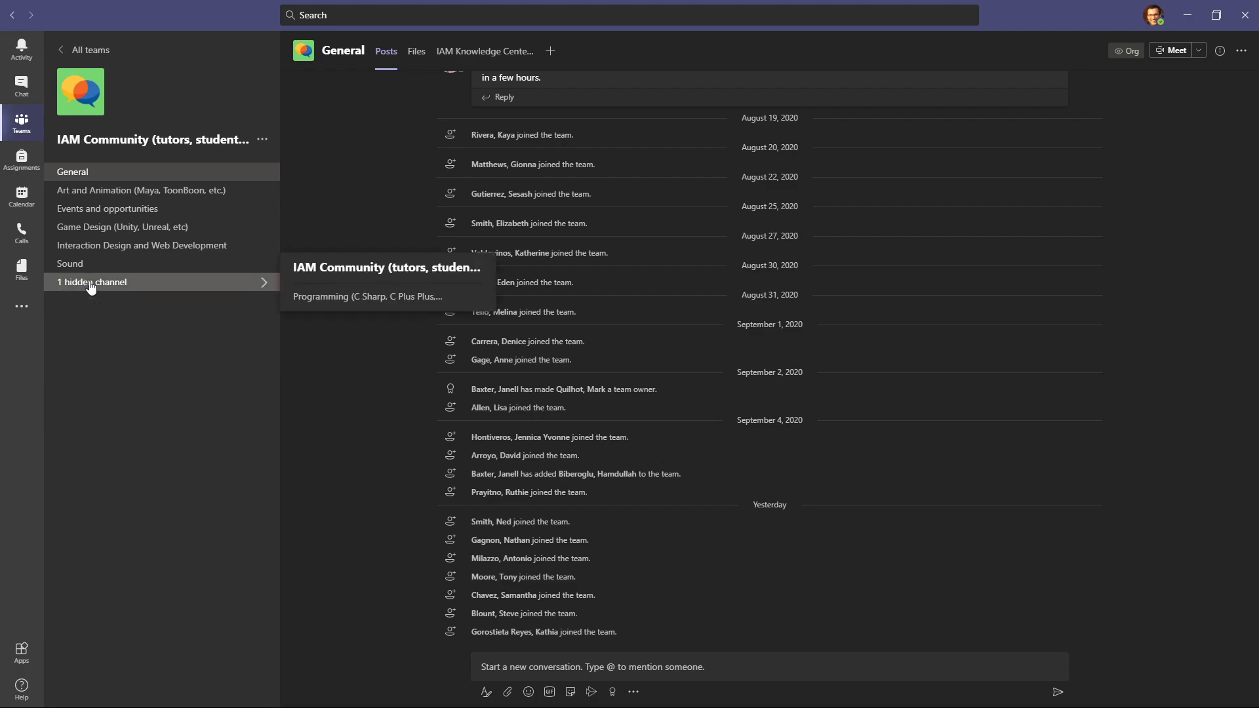
mouse_move(340, 301)
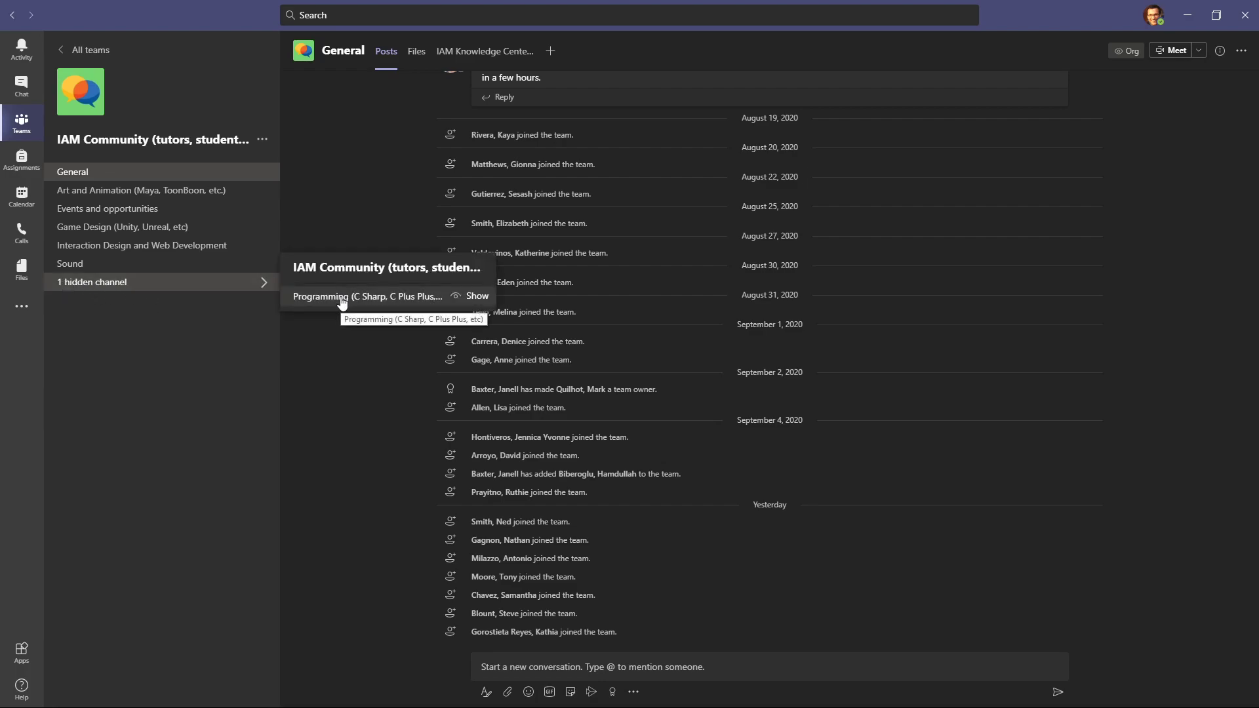
click(478, 296)
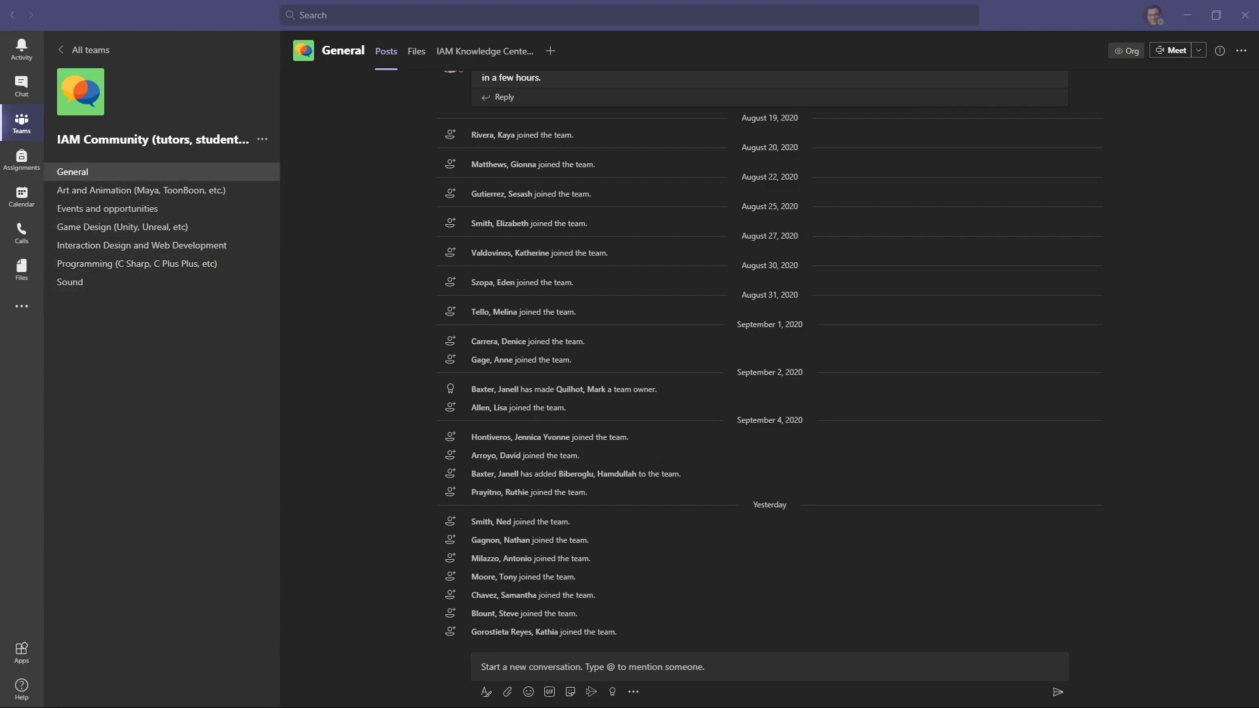
click(22, 122)
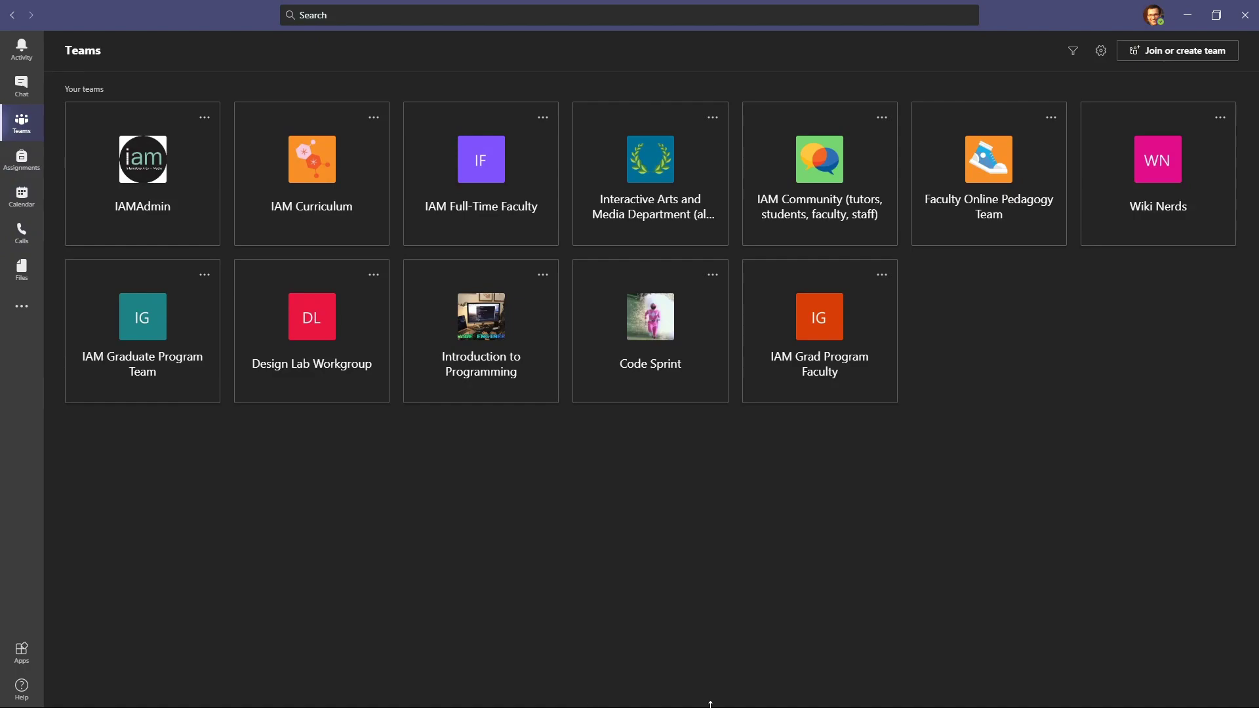